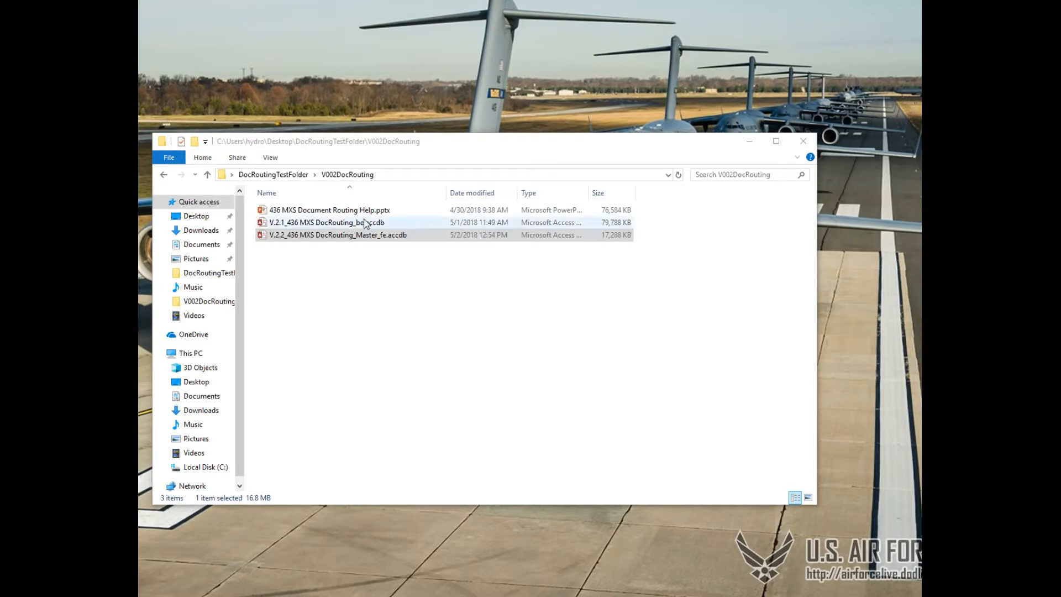
Step: Open the database V.2.2_436 MXS DocRouting_Master_fe.accdb, enter past its welcome screen and bring the whole main menu into view
left_click(352, 236)
double_click(349, 237)
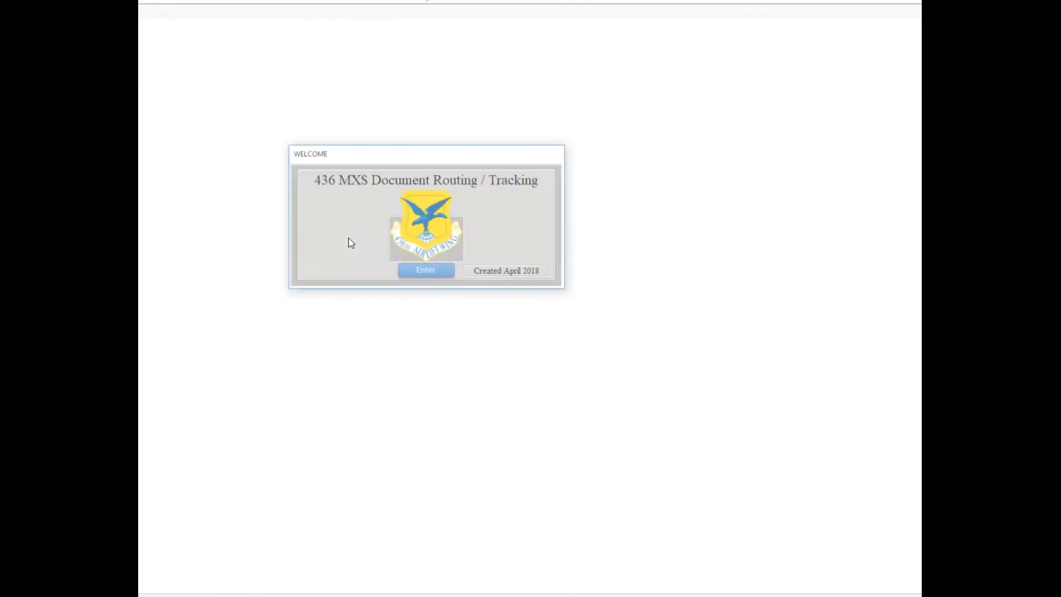
left_click_drag(396, 165, 468, 149)
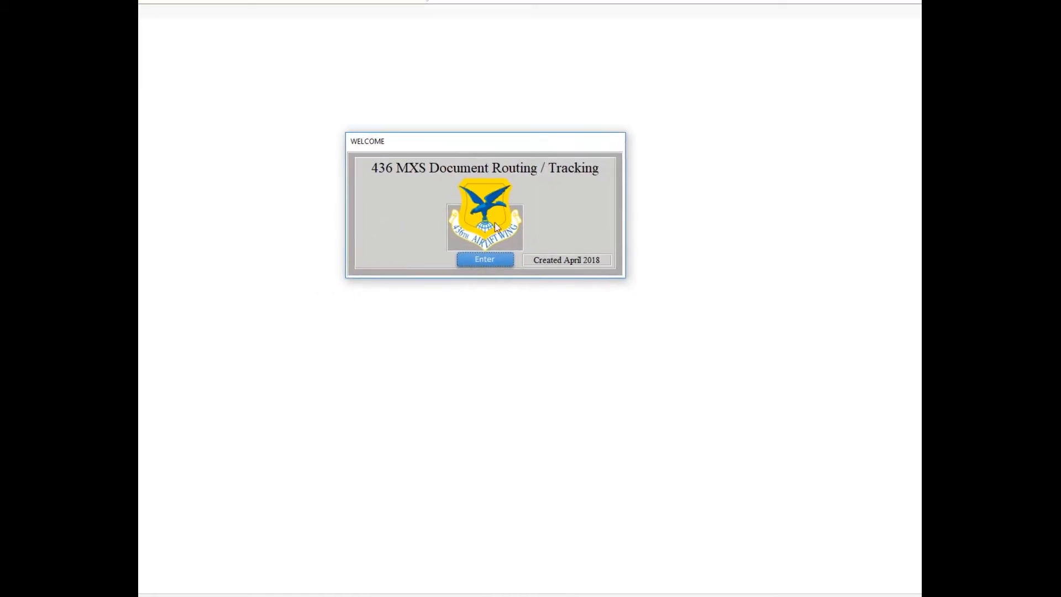
left_click(510, 262)
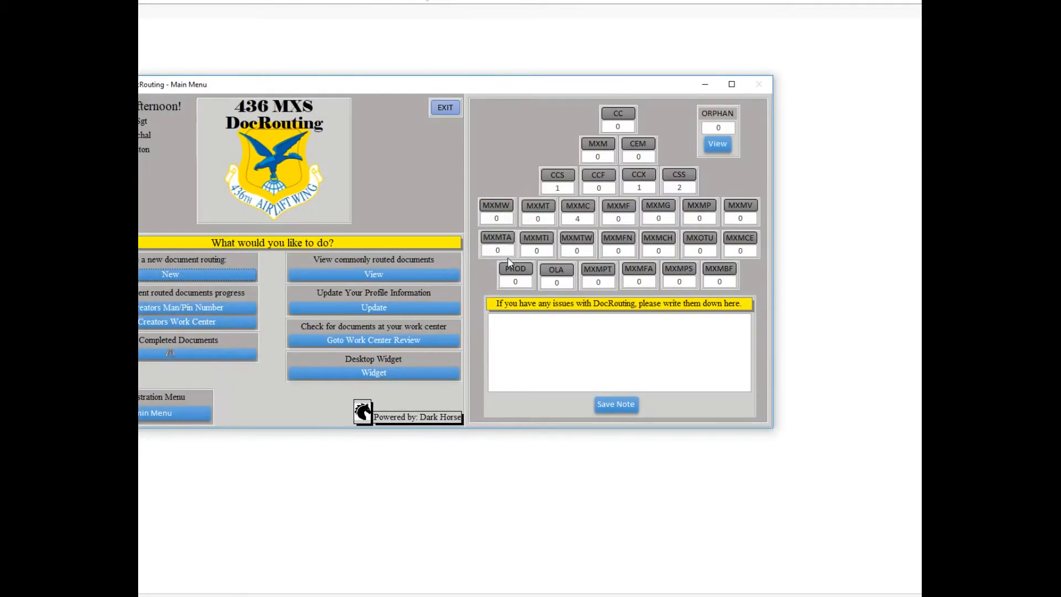
left_click_drag(444, 85, 532, 51)
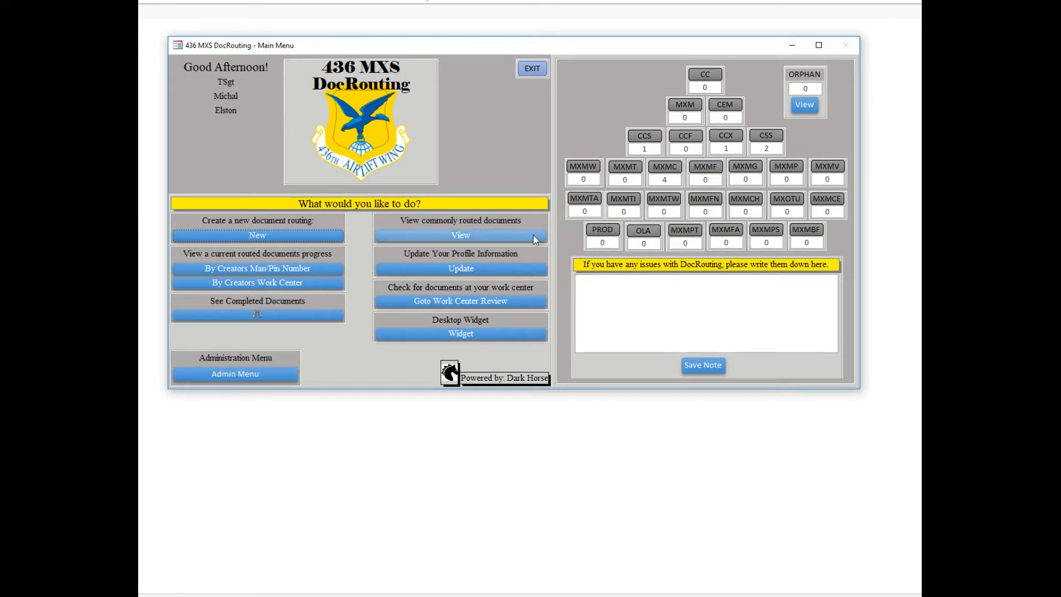
Step: Create a new document route and choose the last listed man/pin number as its creator
left_click(323, 238)
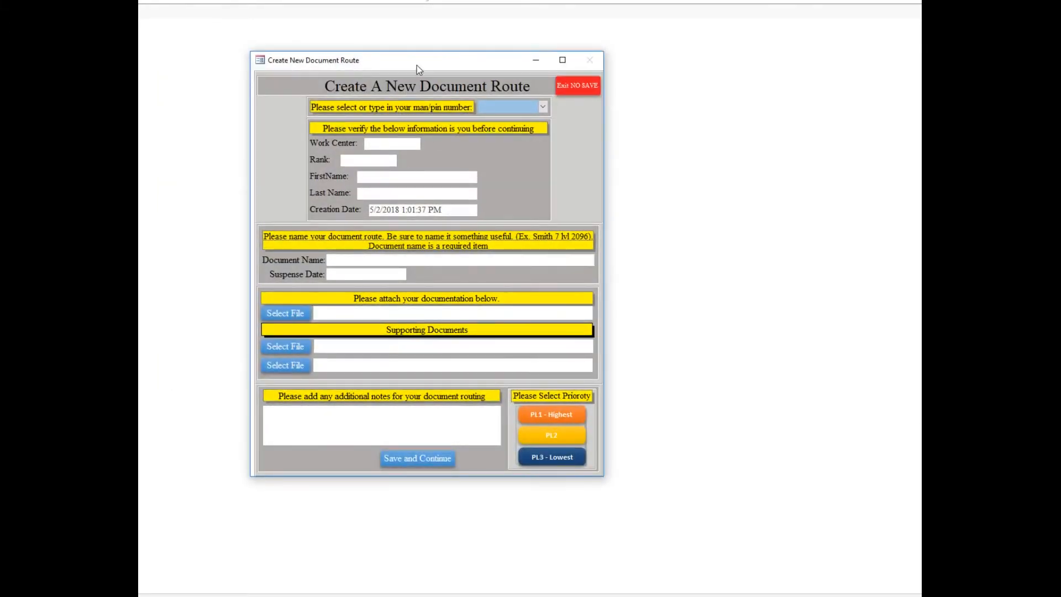
left_click_drag(418, 68, 500, 64)
left_click(626, 102)
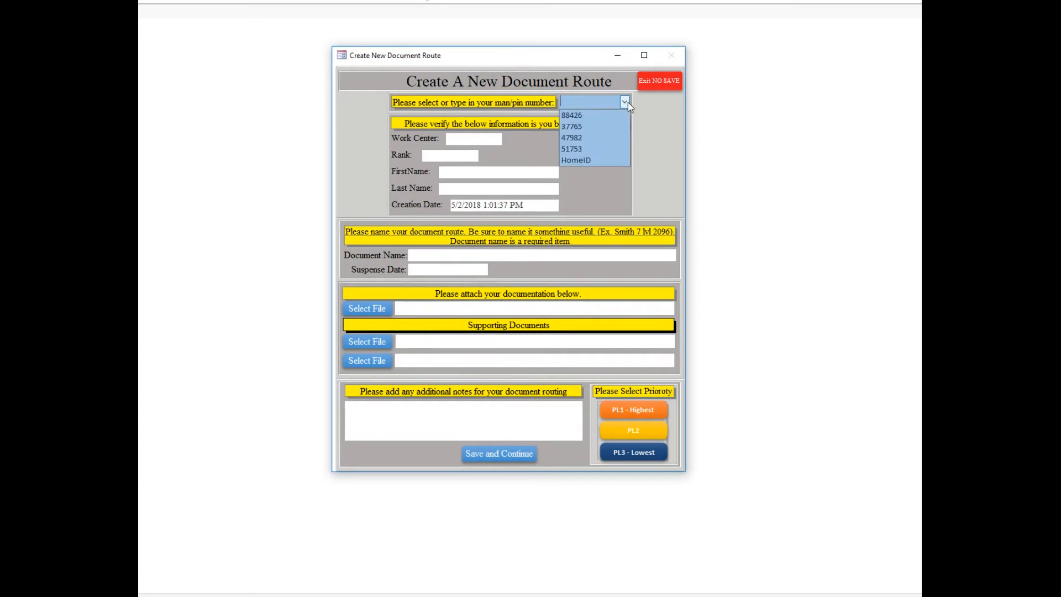
left_click(590, 159)
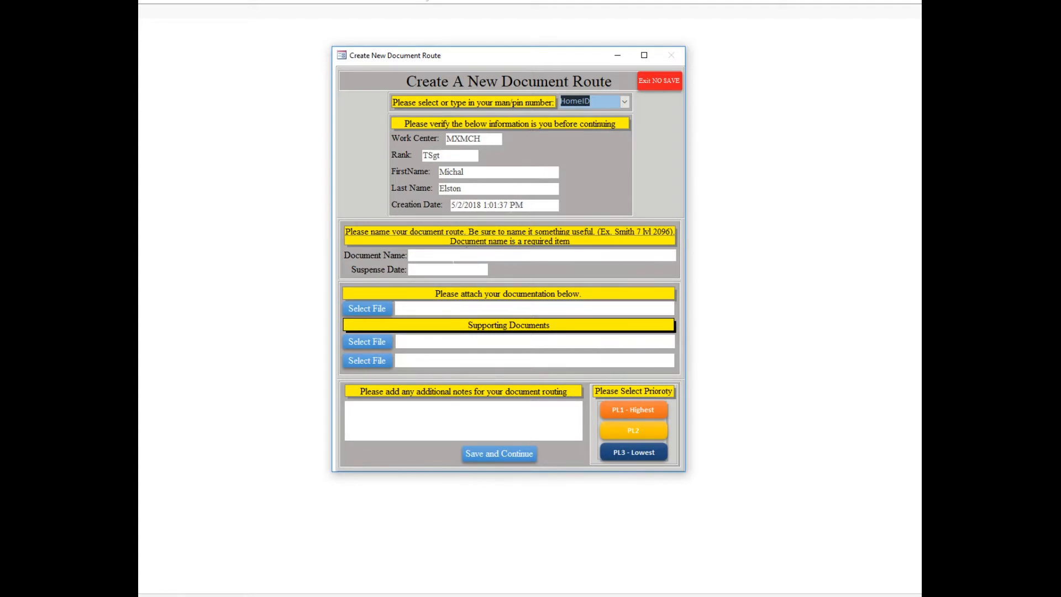
Step: Name the document route "Testing tutorials" and set its suspense date to 5/31/2018
left_click(453, 258)
type("Testing tutorials")
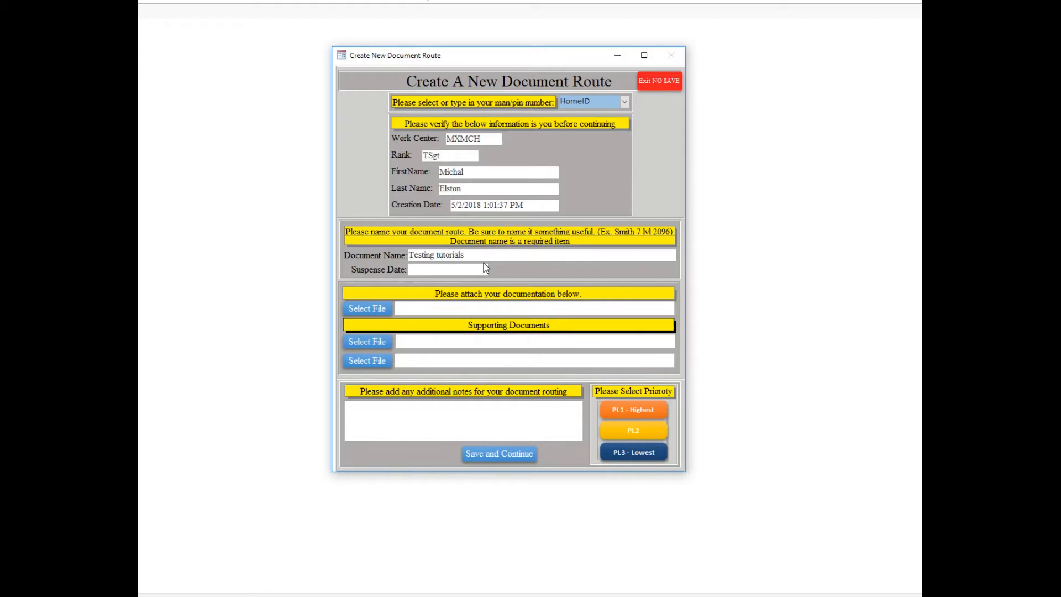
left_click(483, 269)
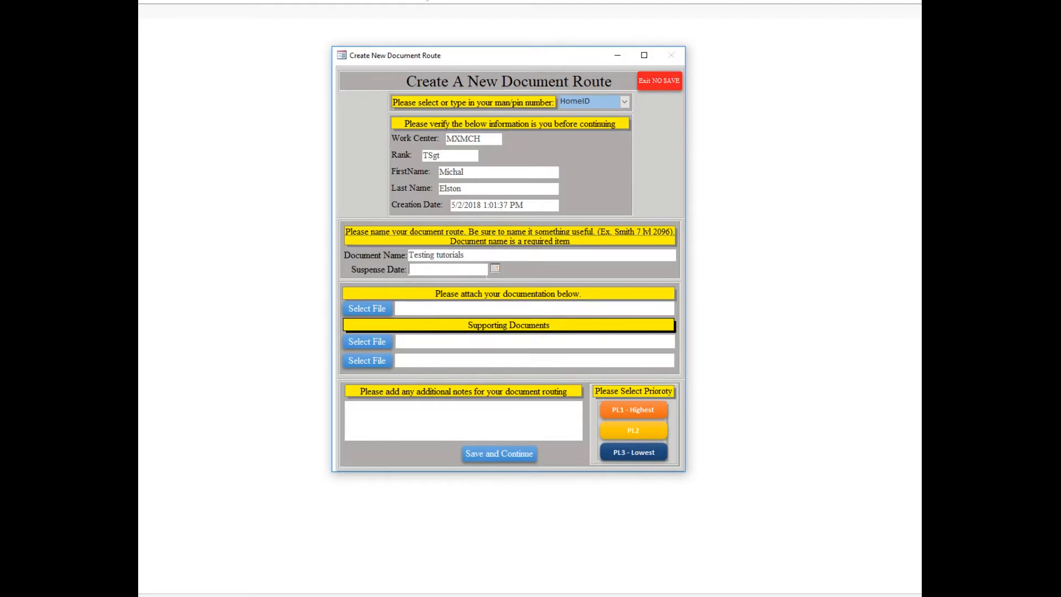
left_click(494, 269)
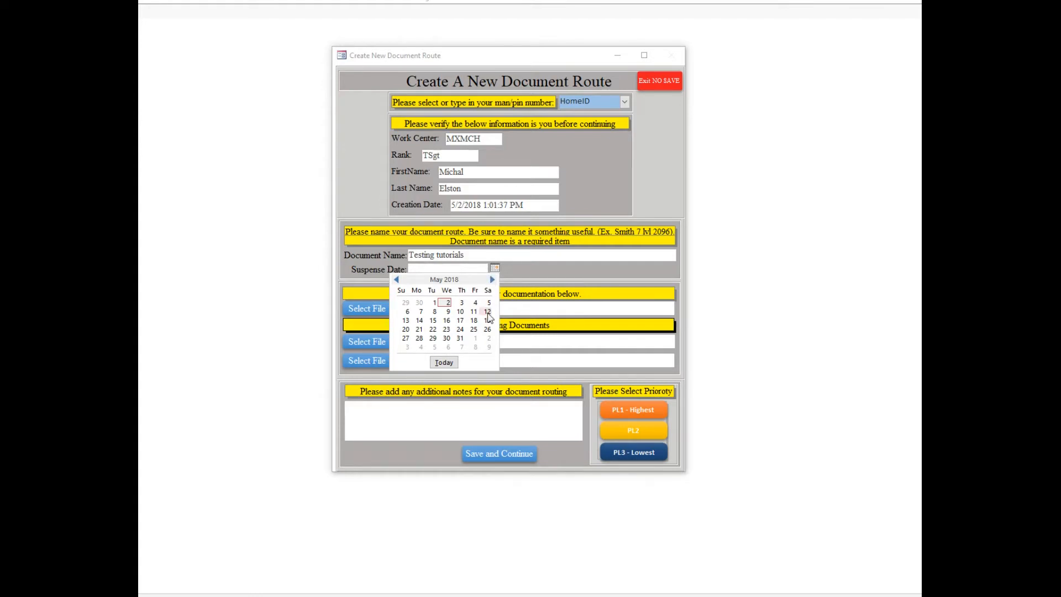
left_click(461, 337)
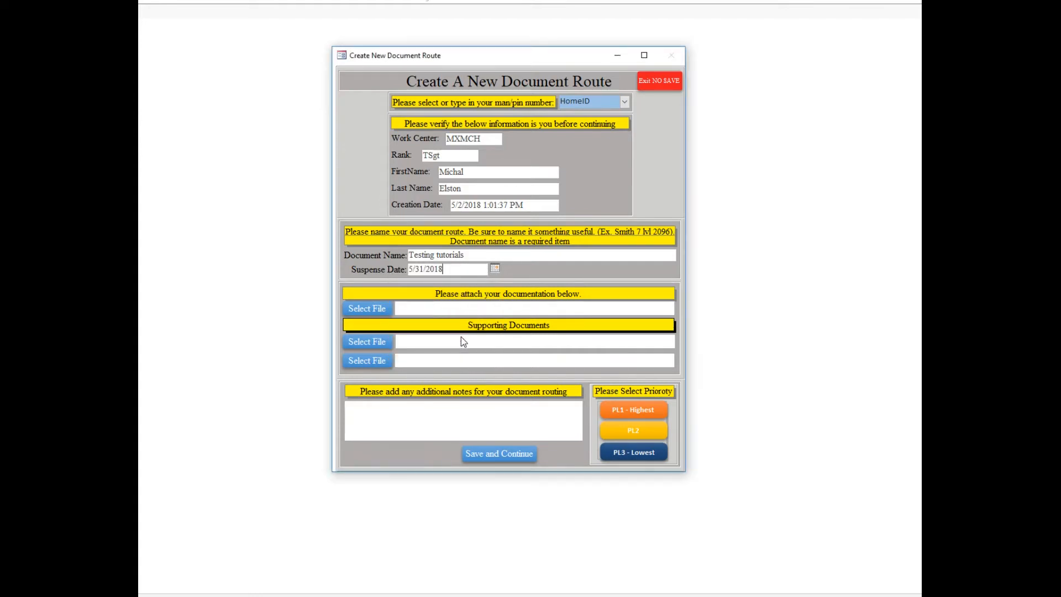
Step: Attach Book 1.xlsx from the Documents folder as the main document and add the routing note "Testing"
left_click(386, 307)
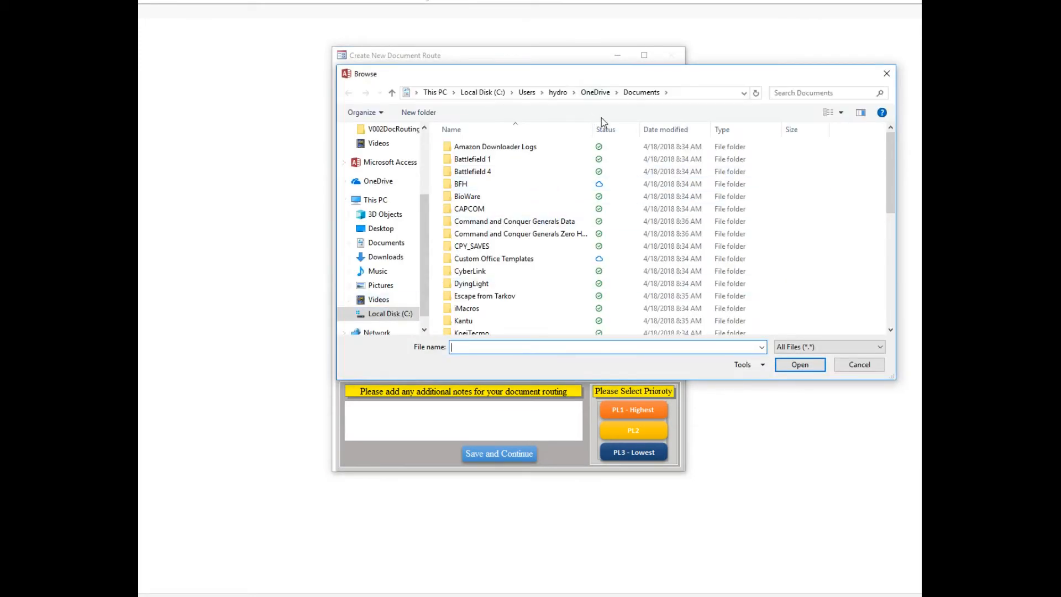
left_click_drag(661, 74, 572, 82)
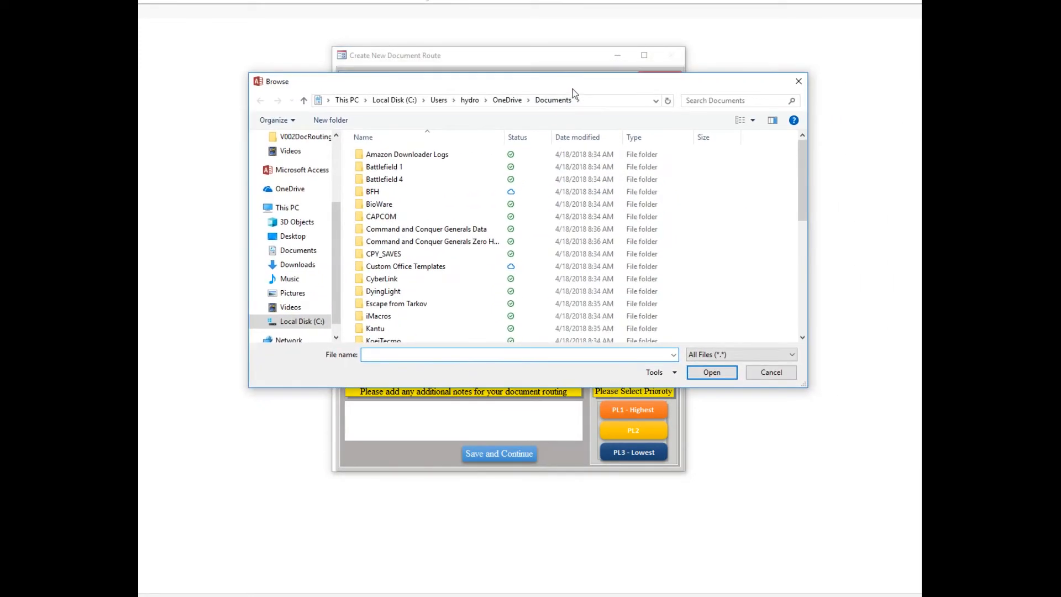
scroll(511, 198, "down", 4)
scroll(445, 240, "down", 3)
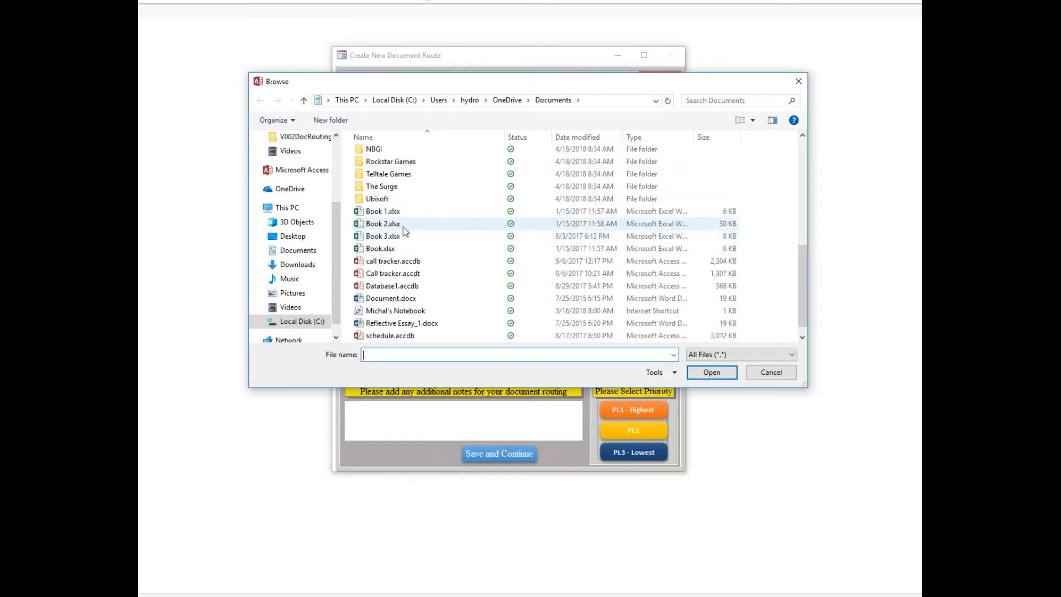
left_click(398, 211)
left_click(712, 372)
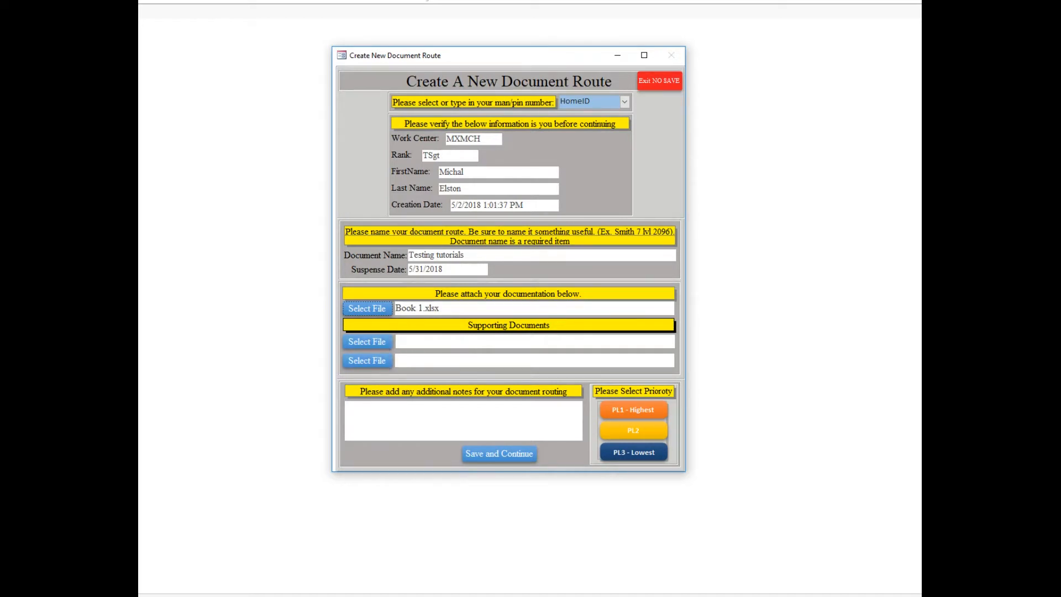
type("Testing")
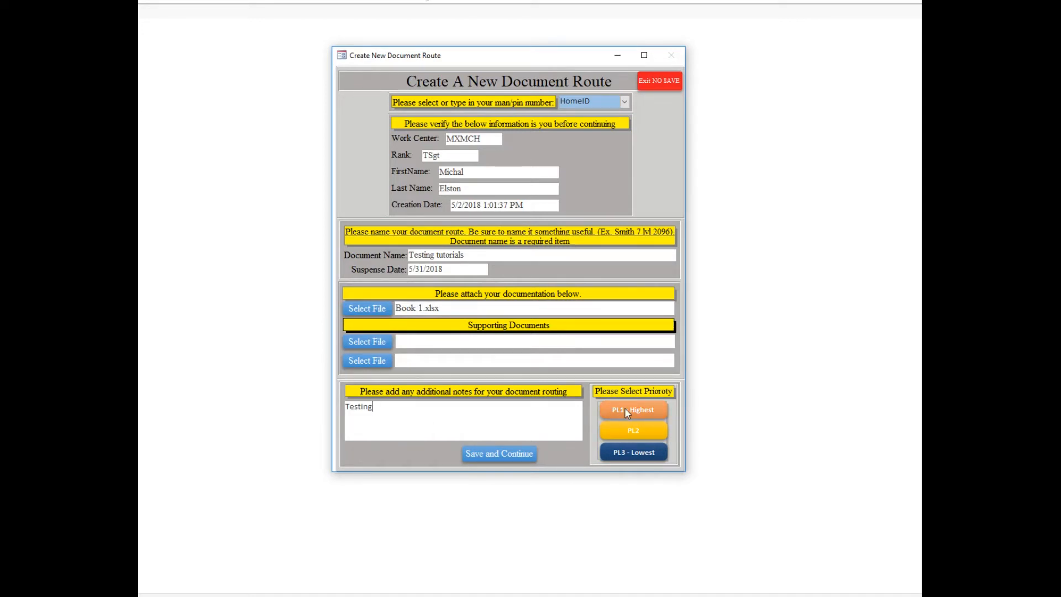
Step: Set the document route's priority to PL3 - Lowest and save it to continue to the work center routing
left_click(631, 445)
left_click(631, 416)
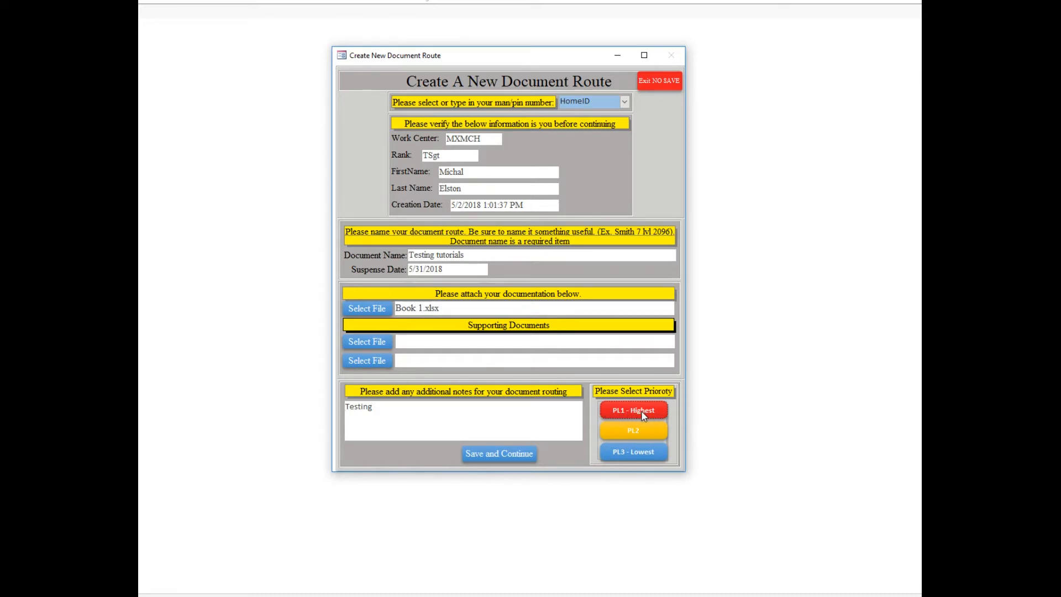
left_click(638, 434)
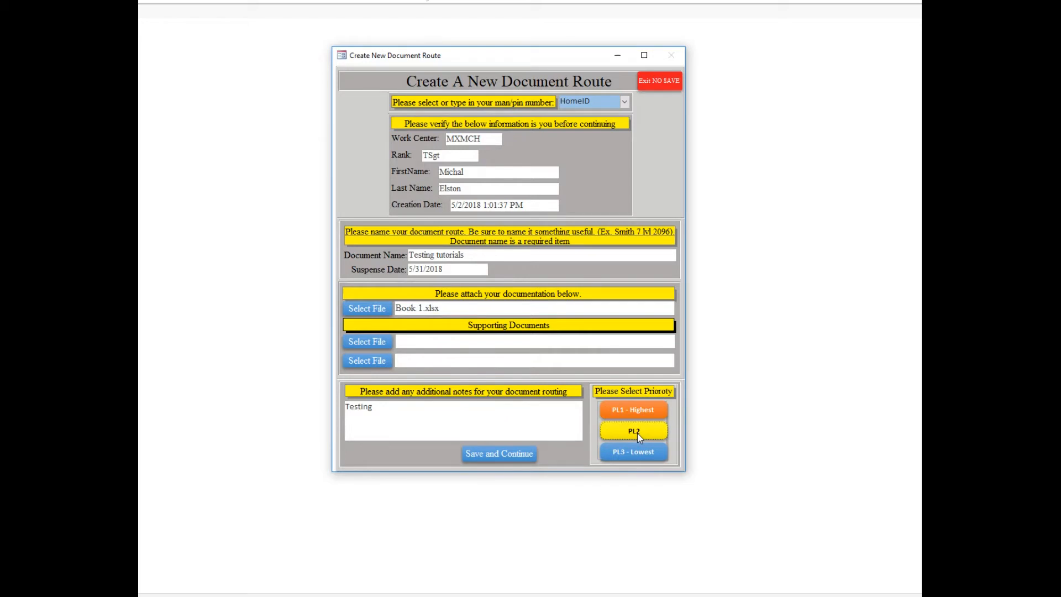
left_click(637, 450)
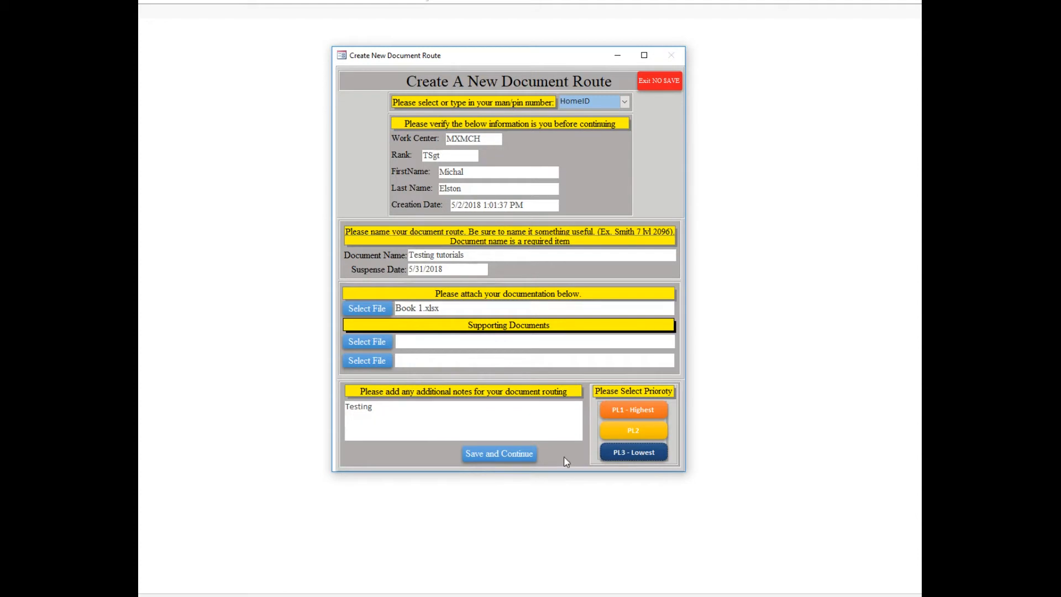
left_click(520, 456)
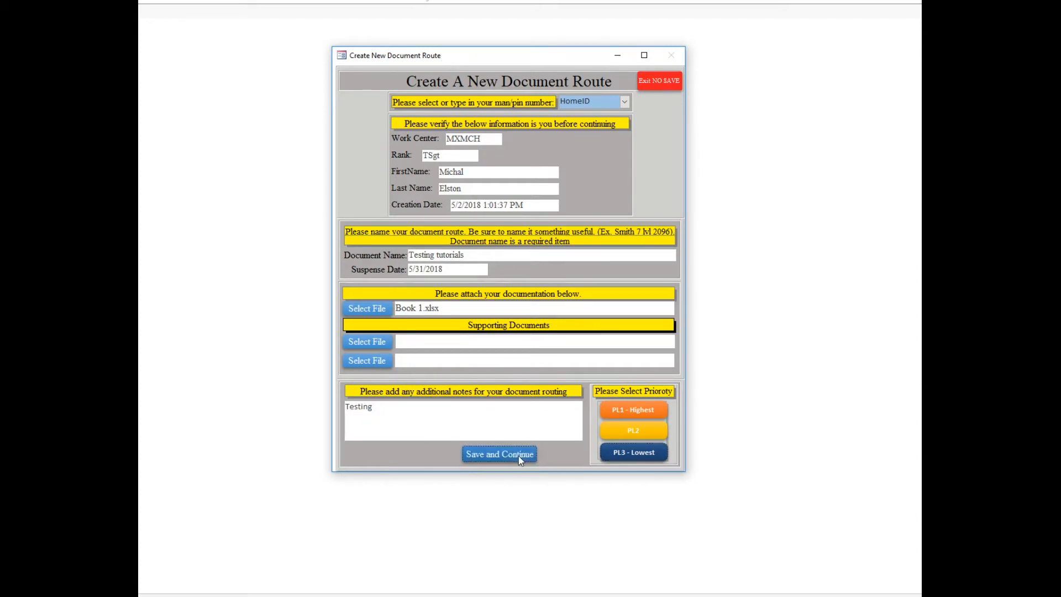
Step: Configure the route through MXMCH, MXMC, CEM, CCS and CC in that order, leaving the sixth stop empty, and complete it
left_click_drag(397, 145, 460, 135)
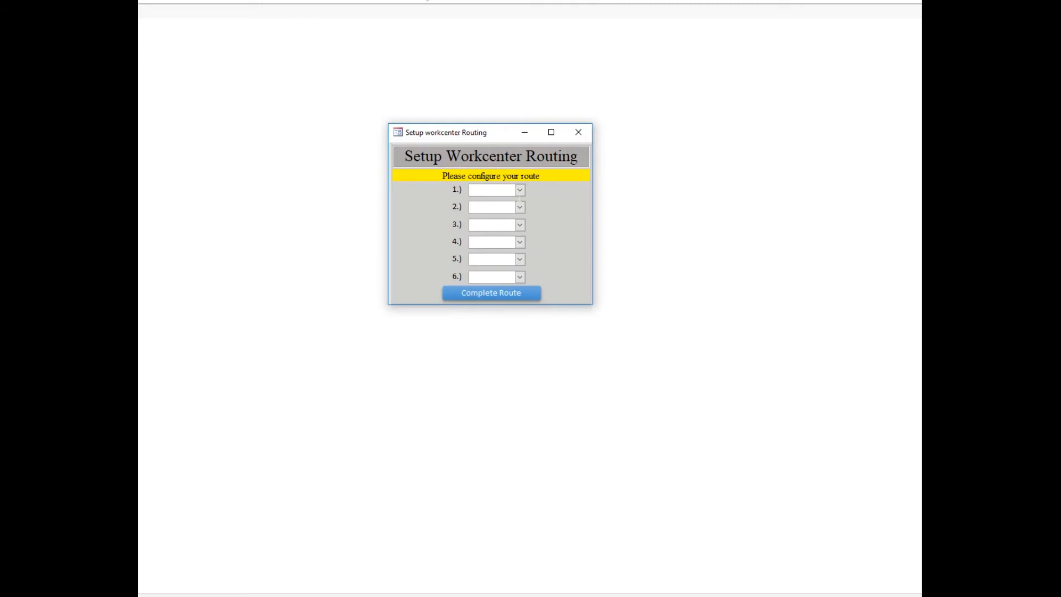
left_click(519, 190)
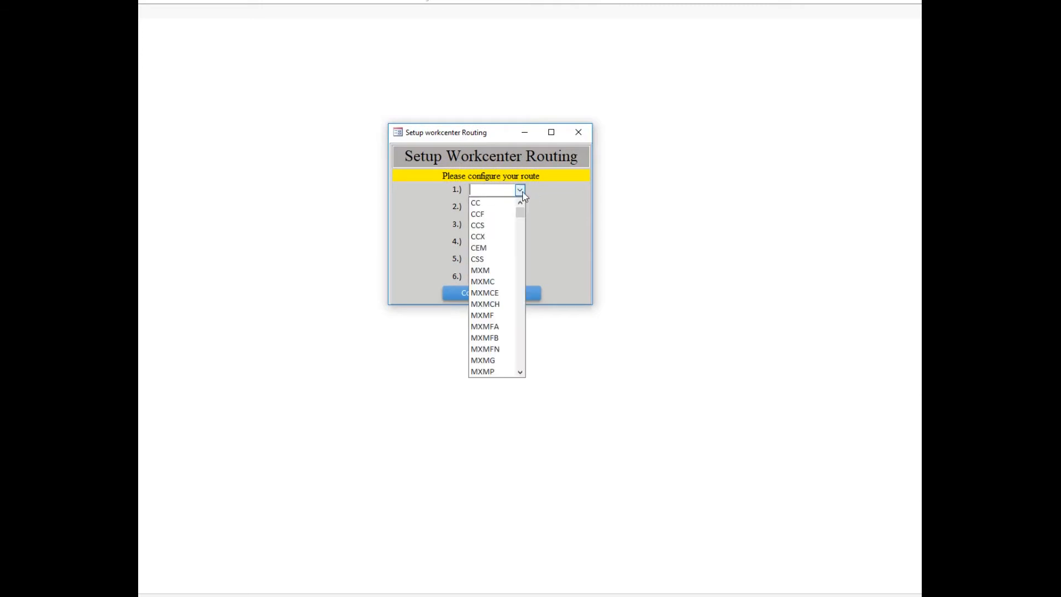
left_click(501, 304)
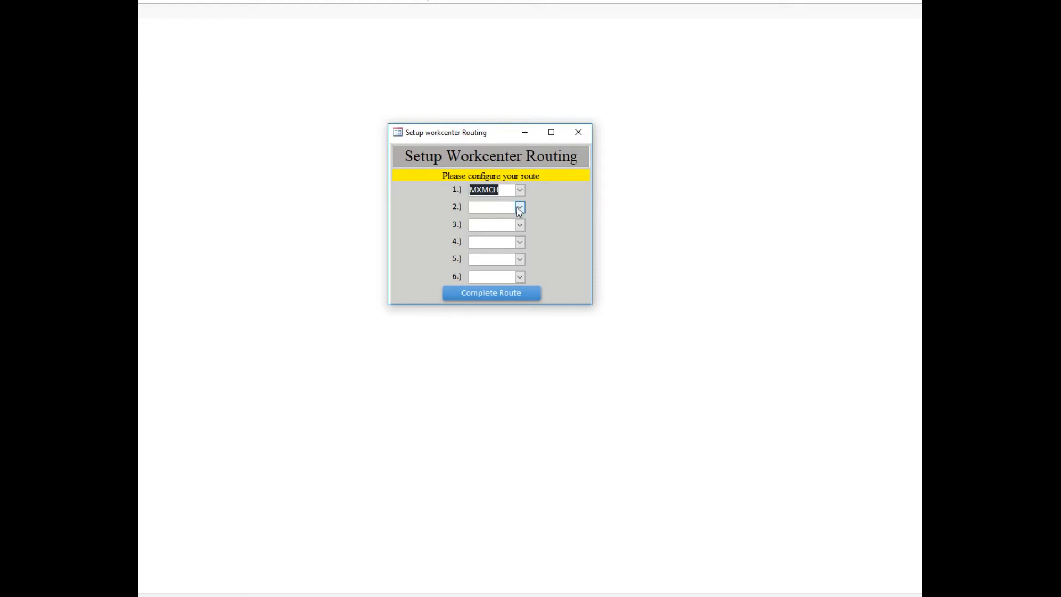
left_click(519, 207)
left_click(503, 299)
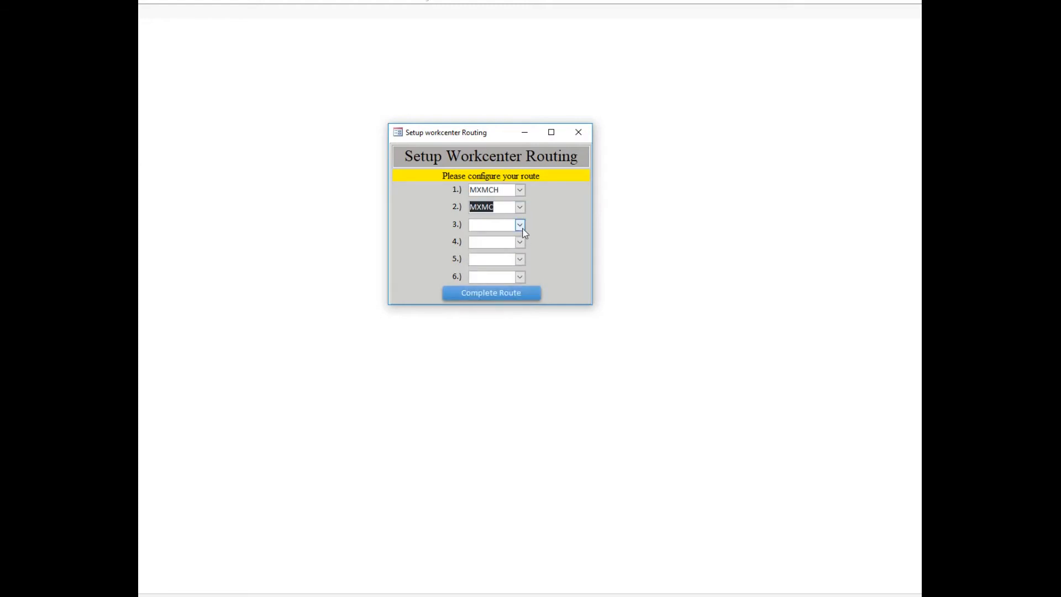
left_click(519, 225)
left_click(478, 283)
left_click(519, 243)
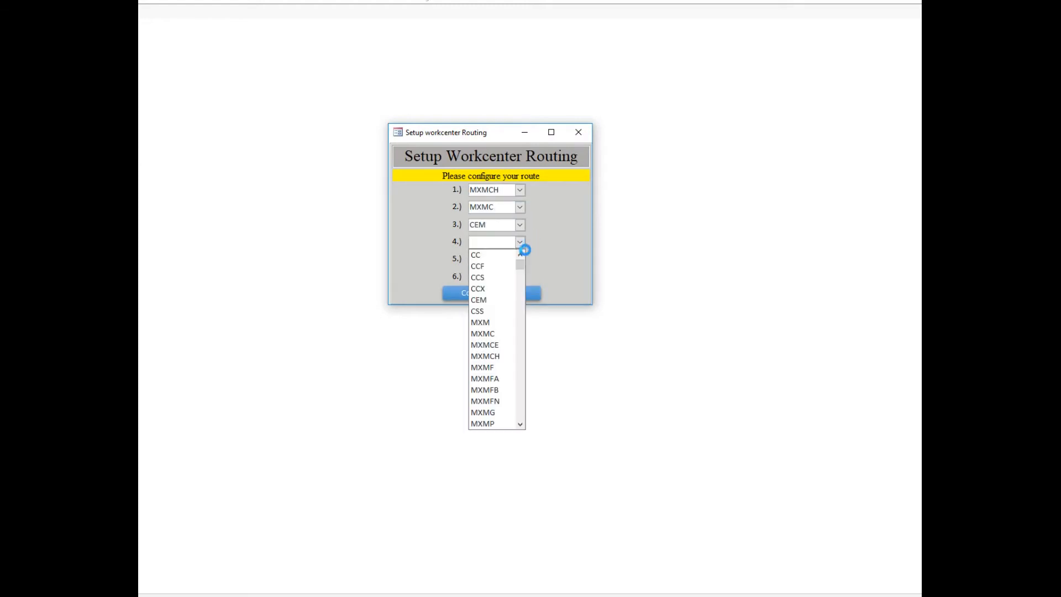
left_click(490, 277)
left_click(520, 260)
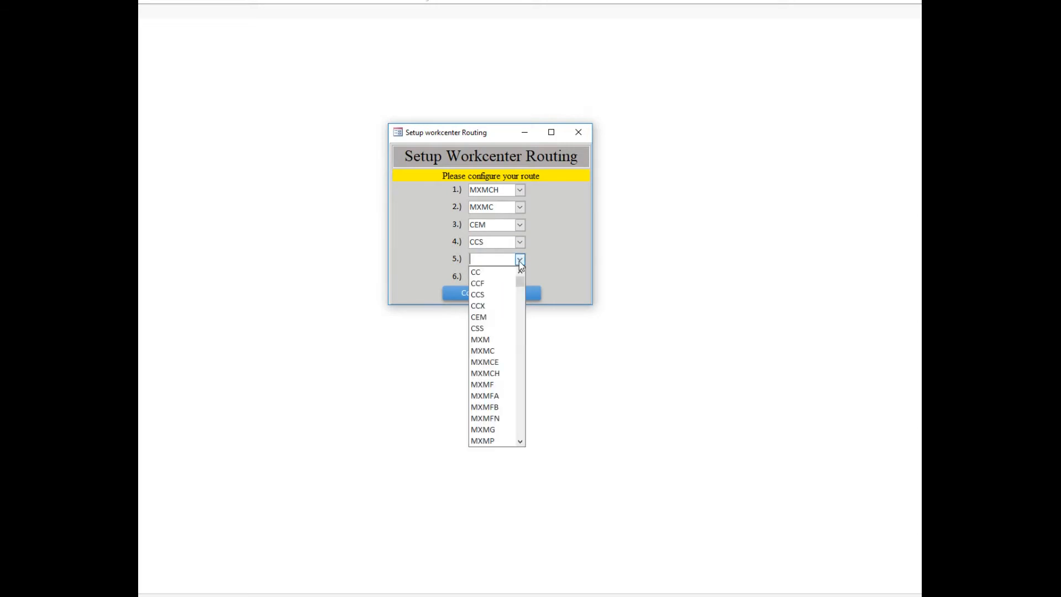
left_click(510, 273)
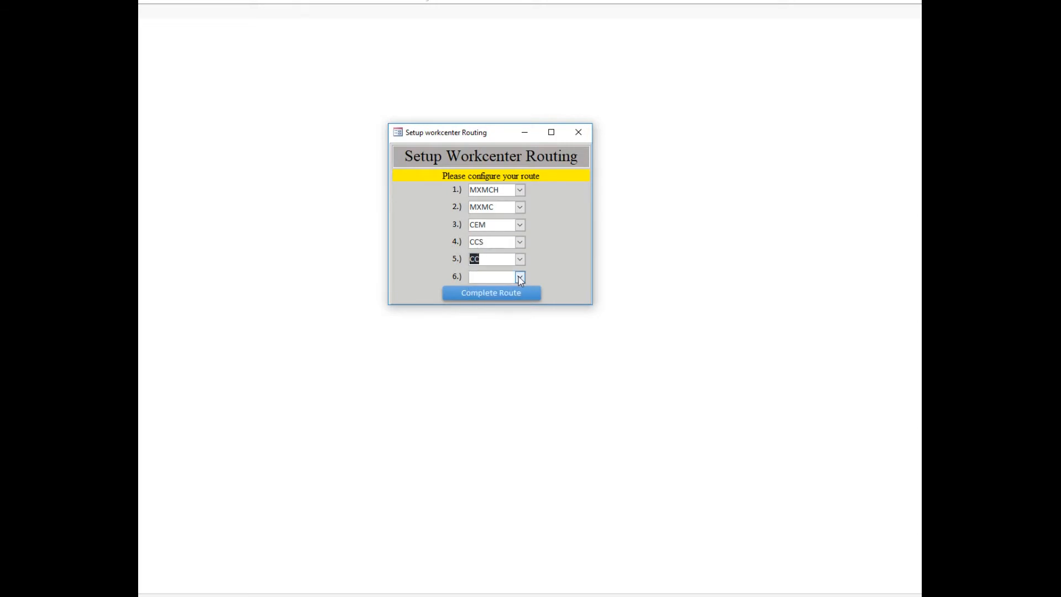
left_click(506, 296)
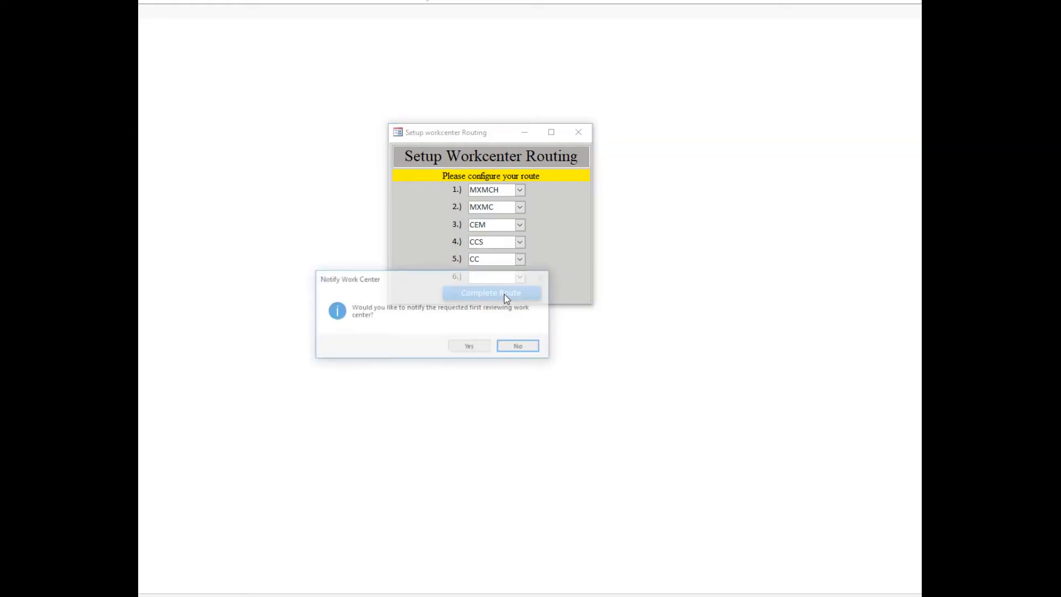
Step: Choose to notify the first reviewing work center and acknowledge the message about the saved document
left_click_drag(461, 283, 510, 207)
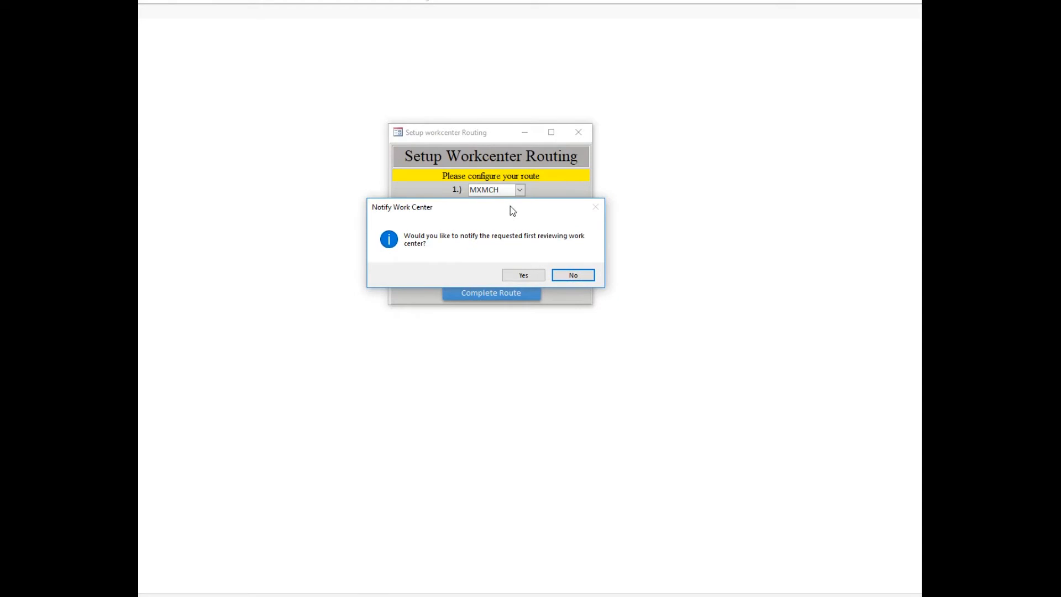
left_click(522, 274)
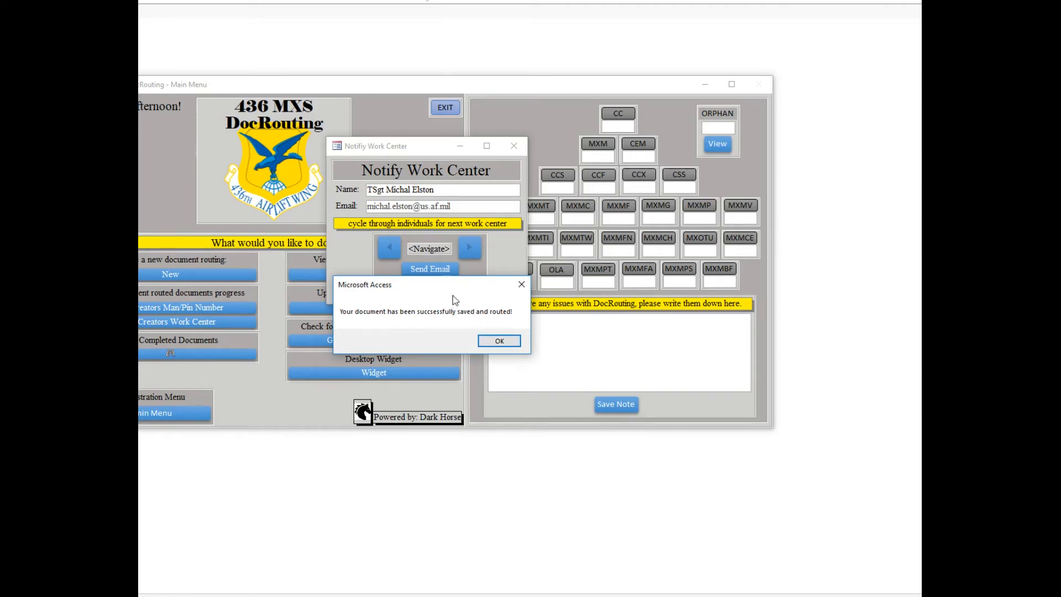
left_click_drag(452, 290, 485, 250)
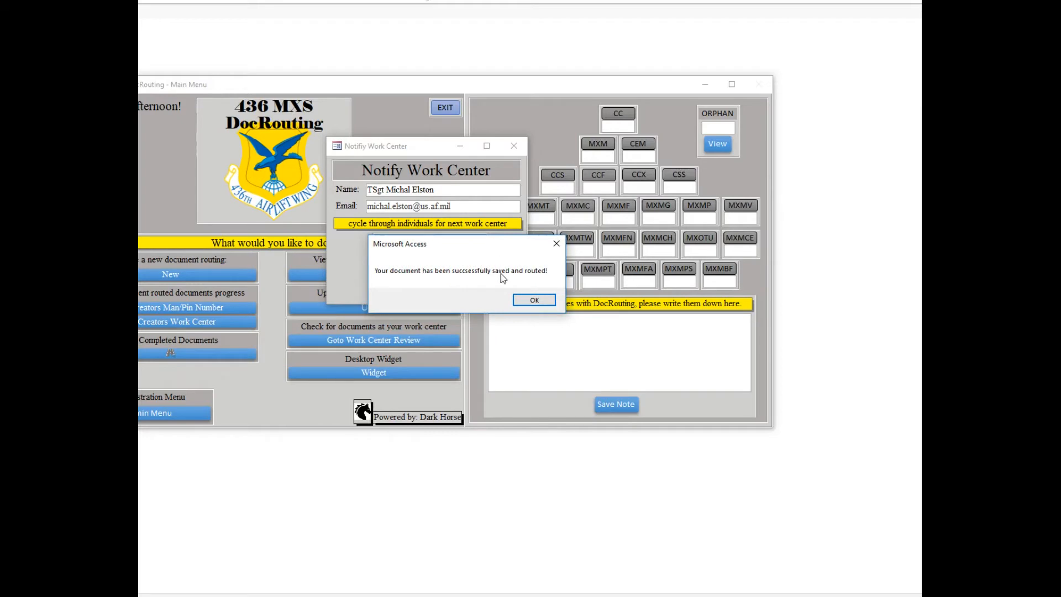
left_click(513, 302)
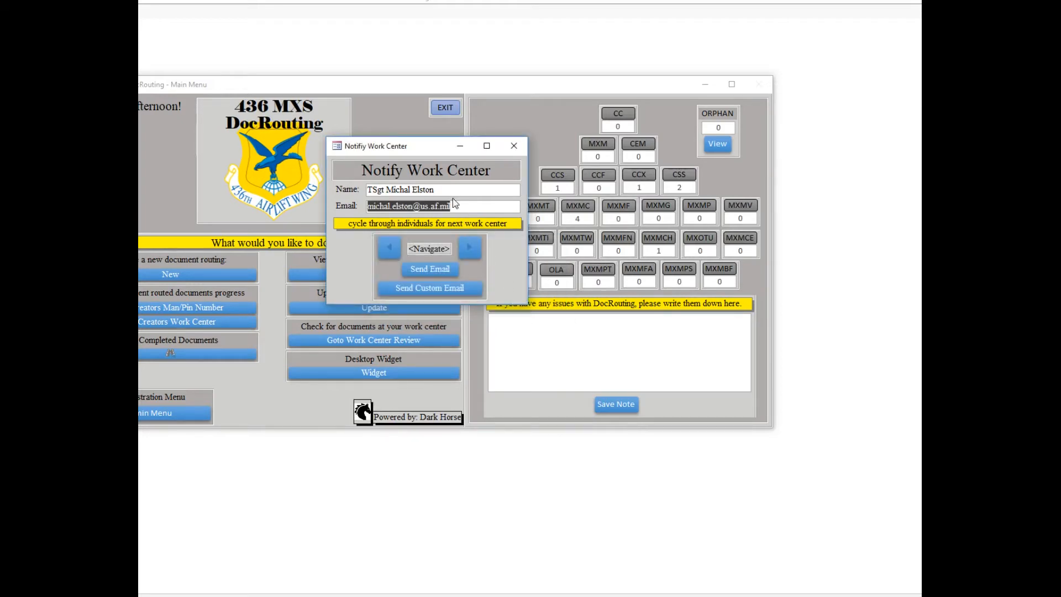
Step: Cycle to the next individual in the work center notification and close it without sending an email
left_click_drag(426, 162, 517, 166)
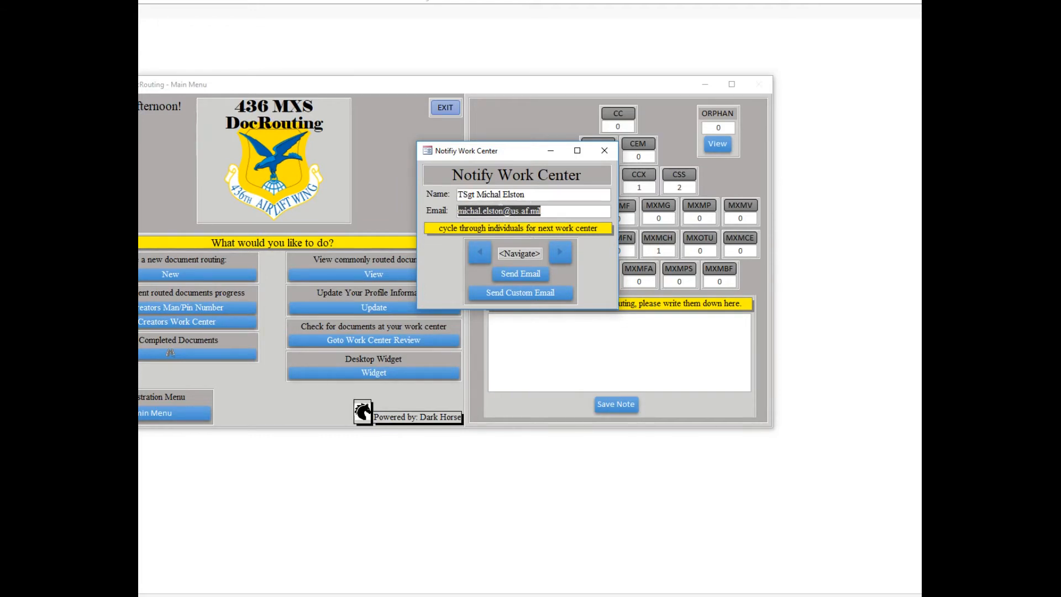
left_click(560, 252)
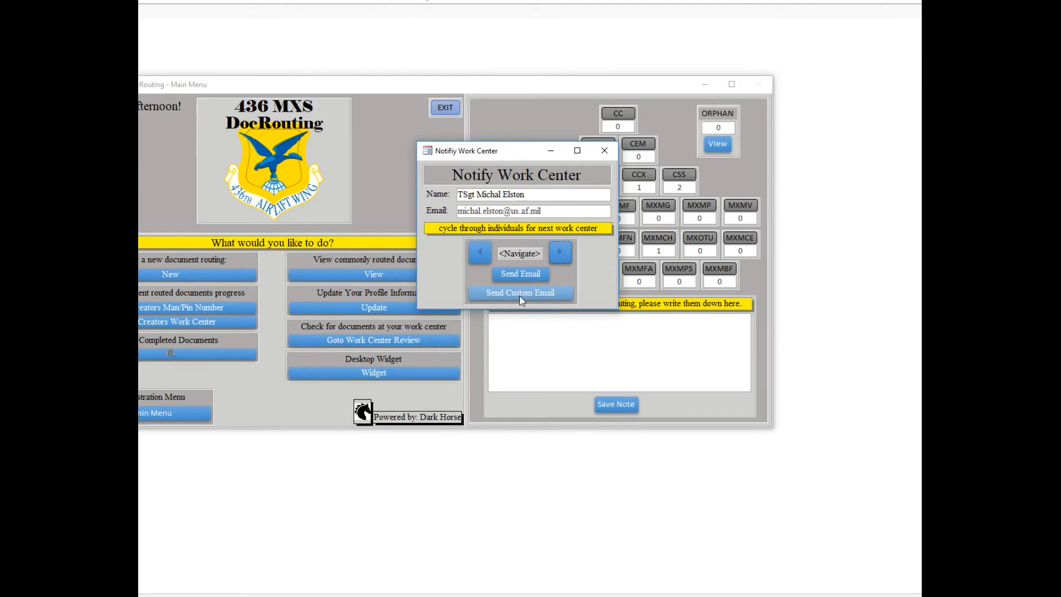
left_click(604, 151)
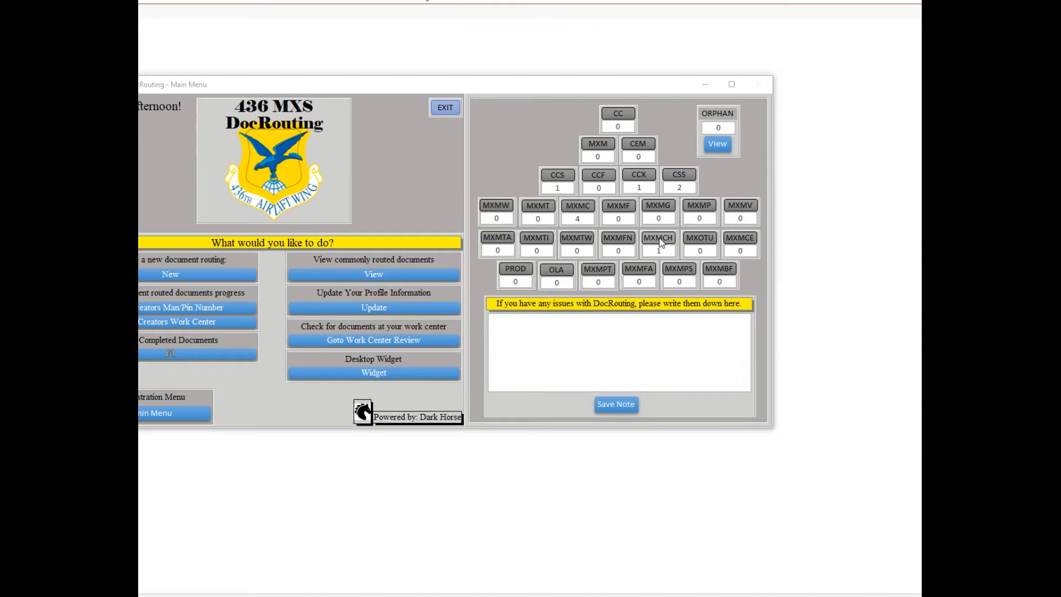
Step: Bring the main menu fully into view and open the routed documents' progress by the creator's man/pin number, entering that number
left_click_drag(519, 85, 607, 72)
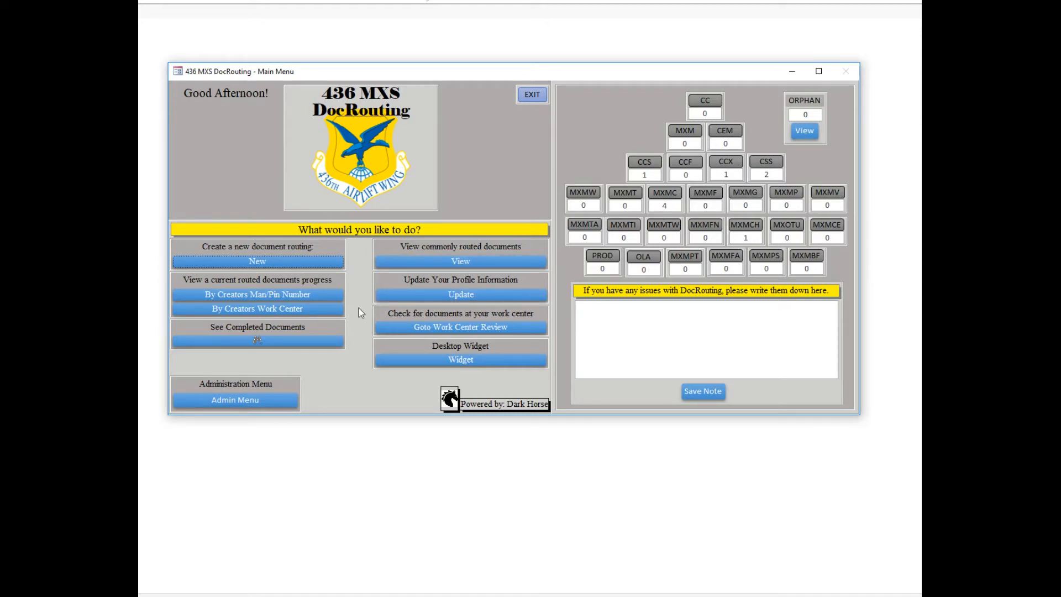
left_click(288, 296)
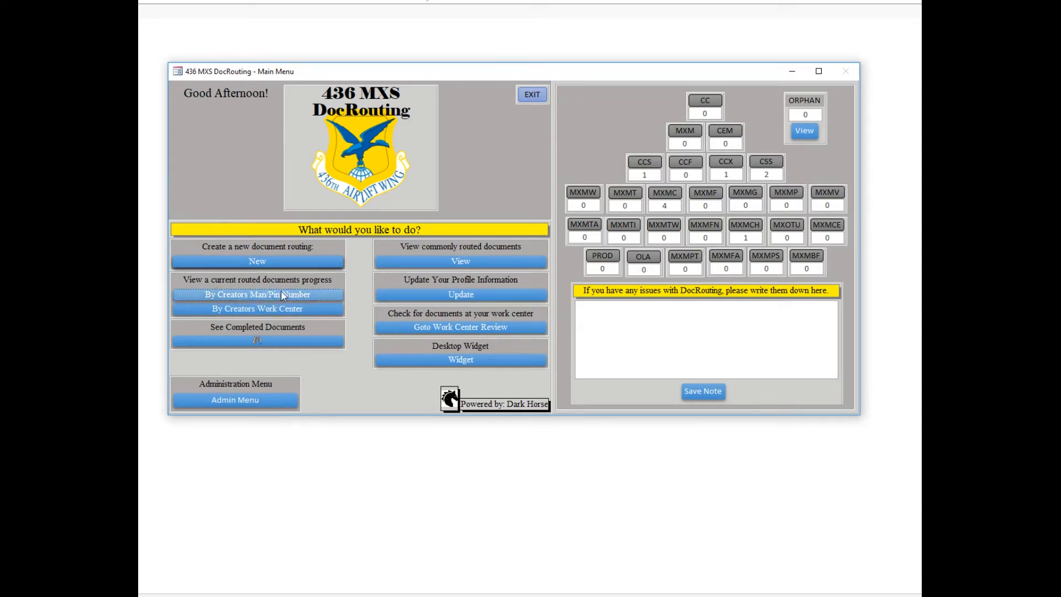
left_click(281, 292)
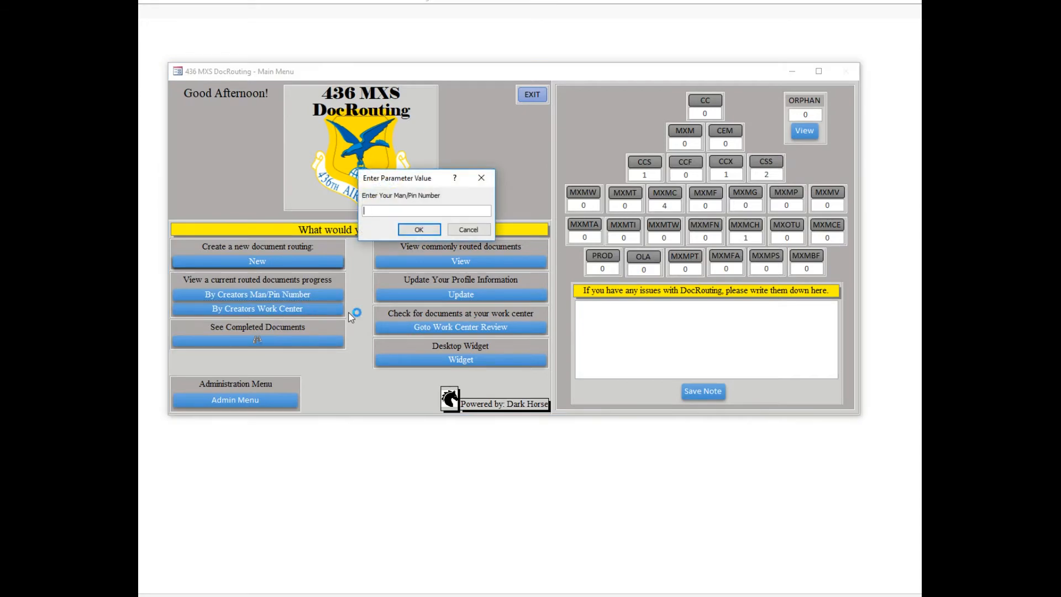
type("HomeID")
key("Return")
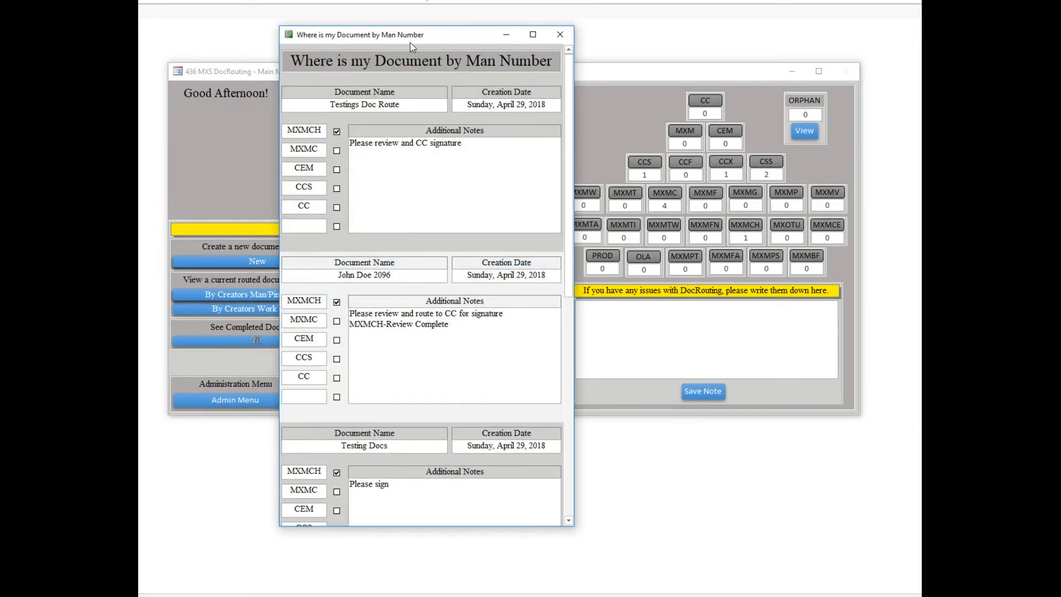
Step: Examine each routed document's work center checkmarks and notes in the man number report, and close the report
left_click_drag(409, 41, 439, 34)
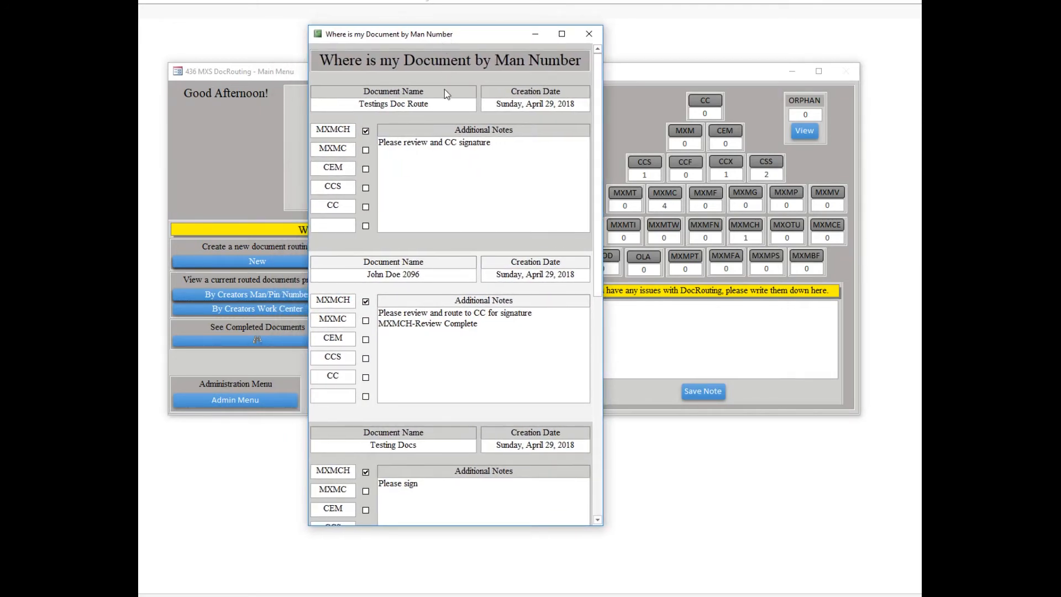
scroll(445, 88, "down", 2)
scroll(450, 122, "up", 2)
scroll(387, 254, "down", 3)
scroll(403, 280, "down", 5)
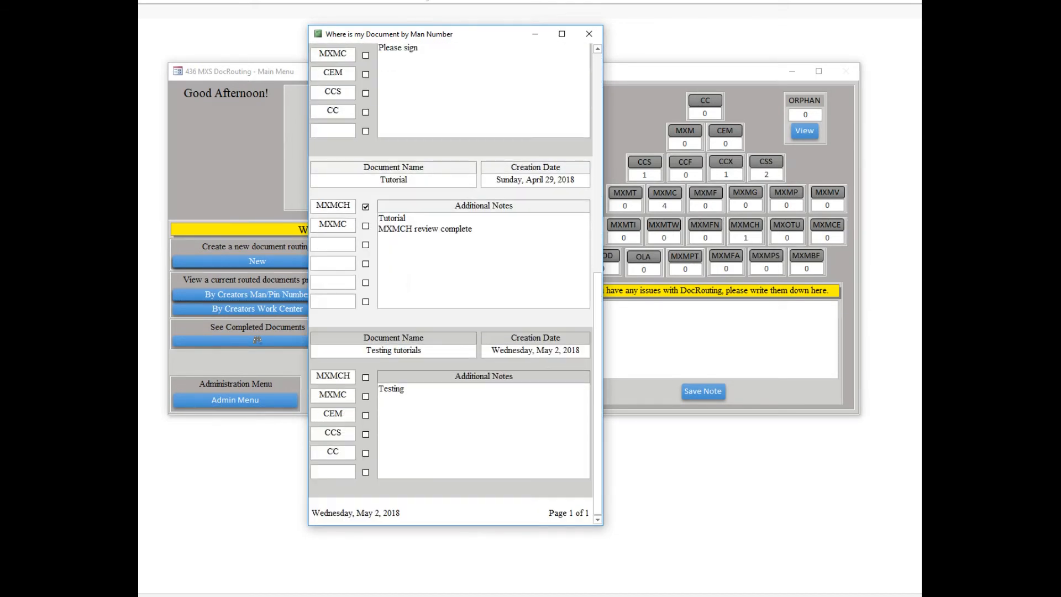
scroll(450, 276, "up", 4)
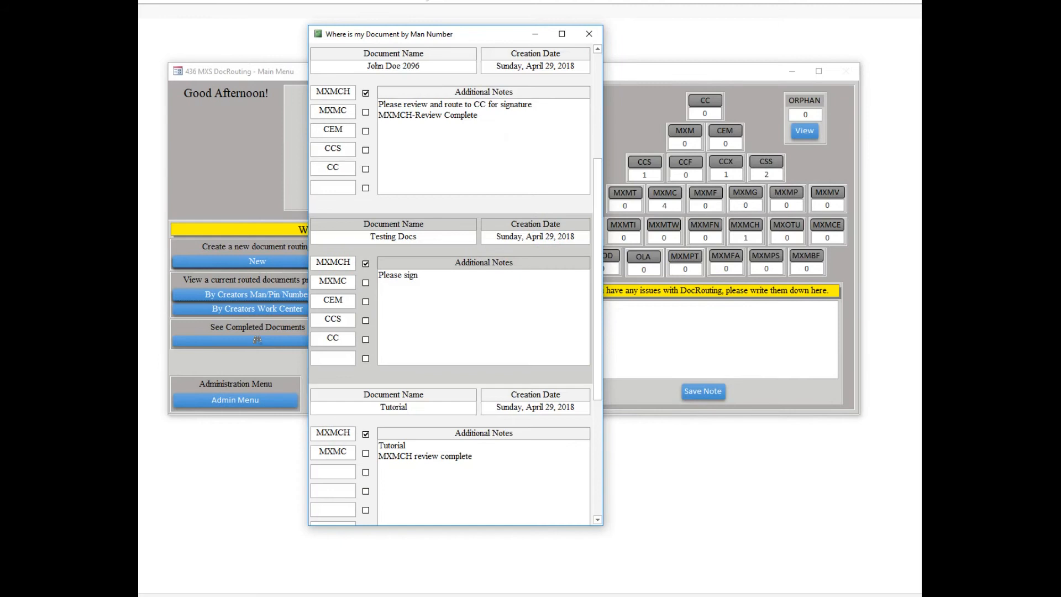
left_click(588, 34)
Step: View the progress of routed documents created by work center MXMCH, look through the report and close it
left_click(300, 311)
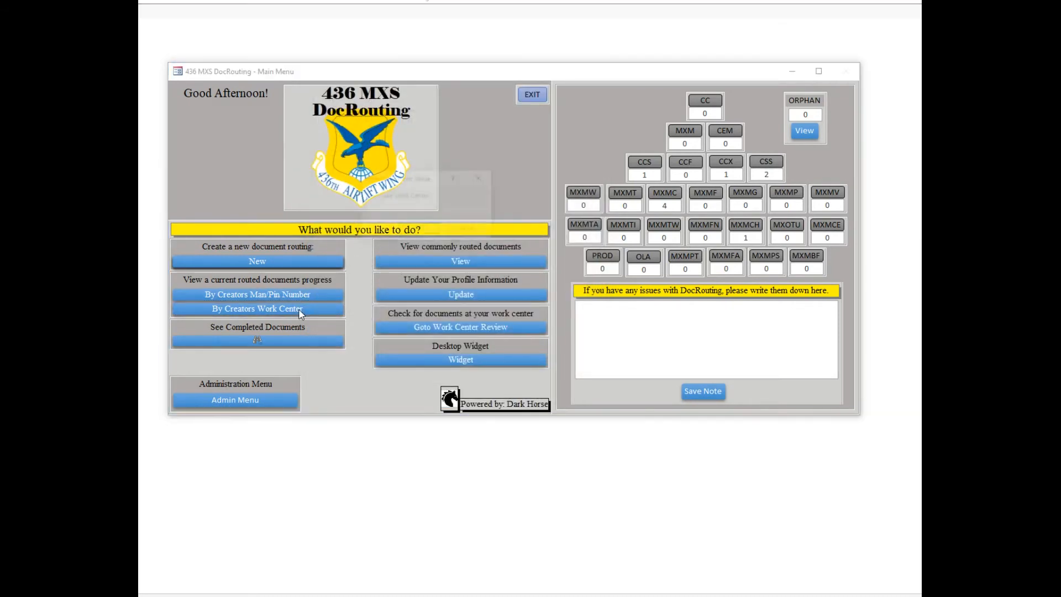
type("MXMCH")
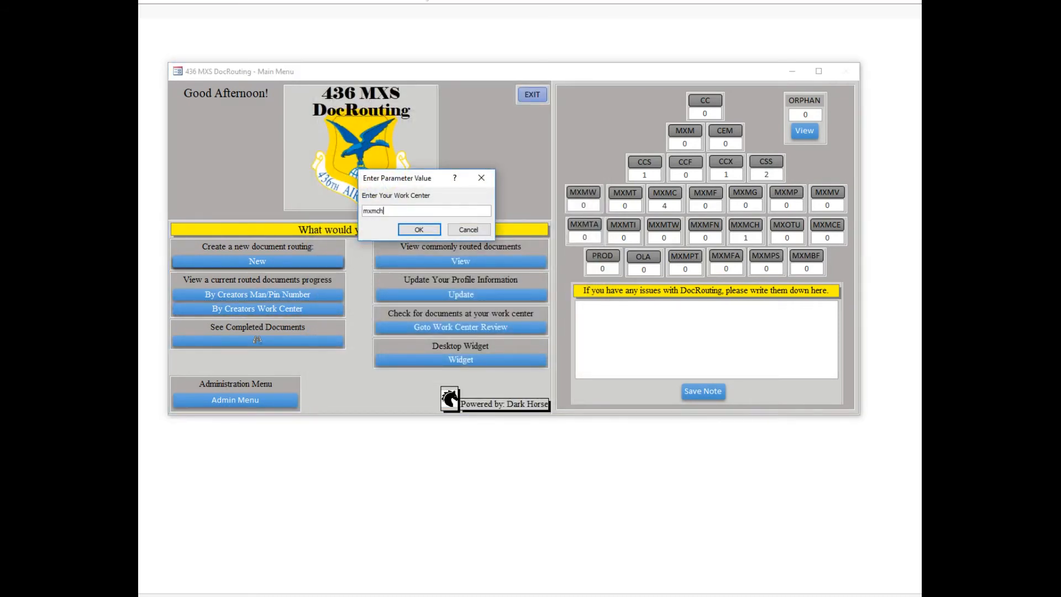
key("Return")
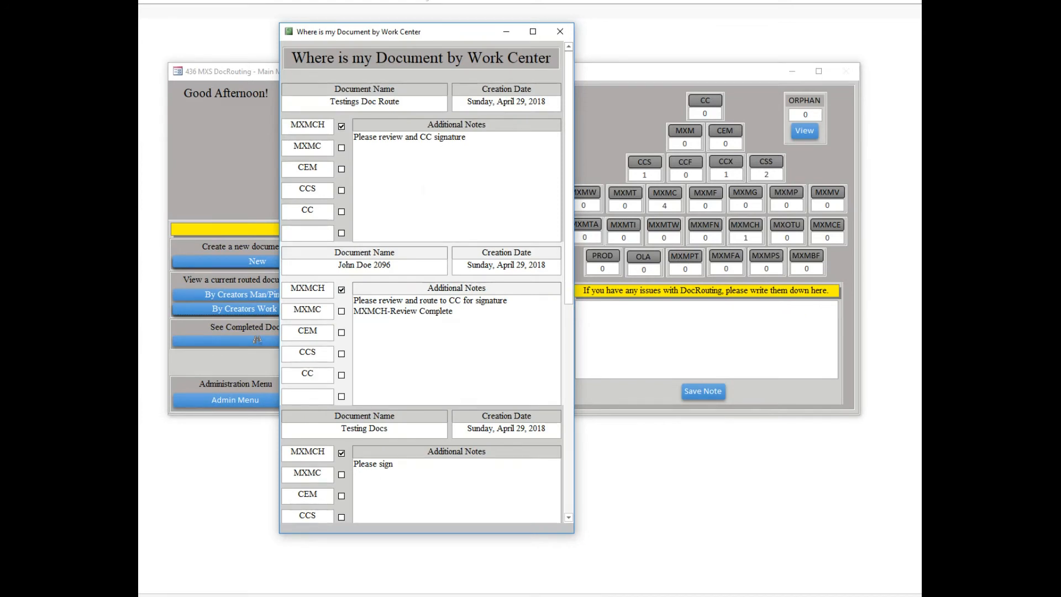
scroll(413, 196, "down", 5)
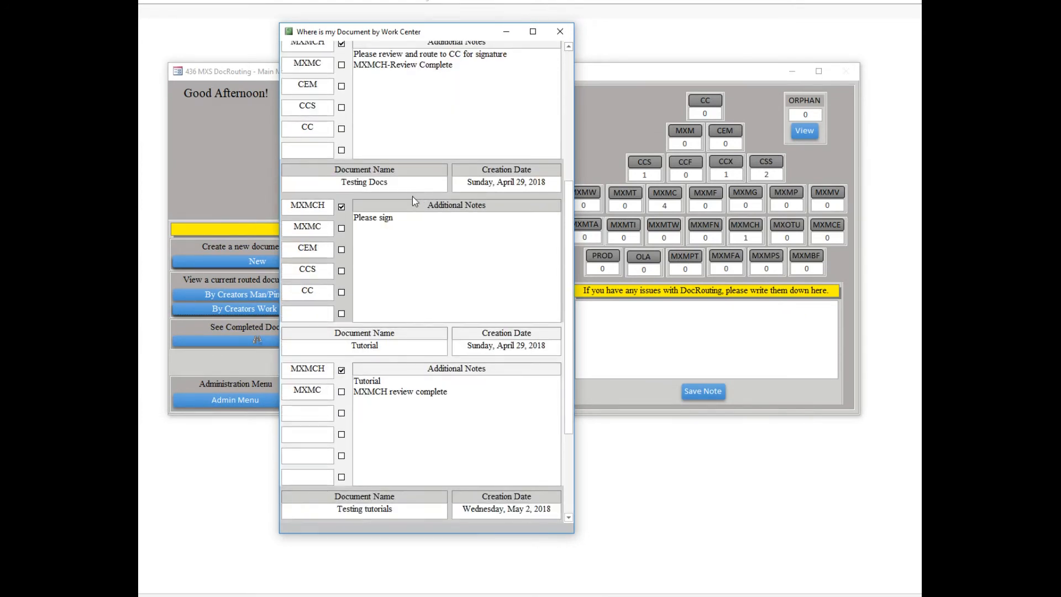
scroll(410, 202, "down", 3)
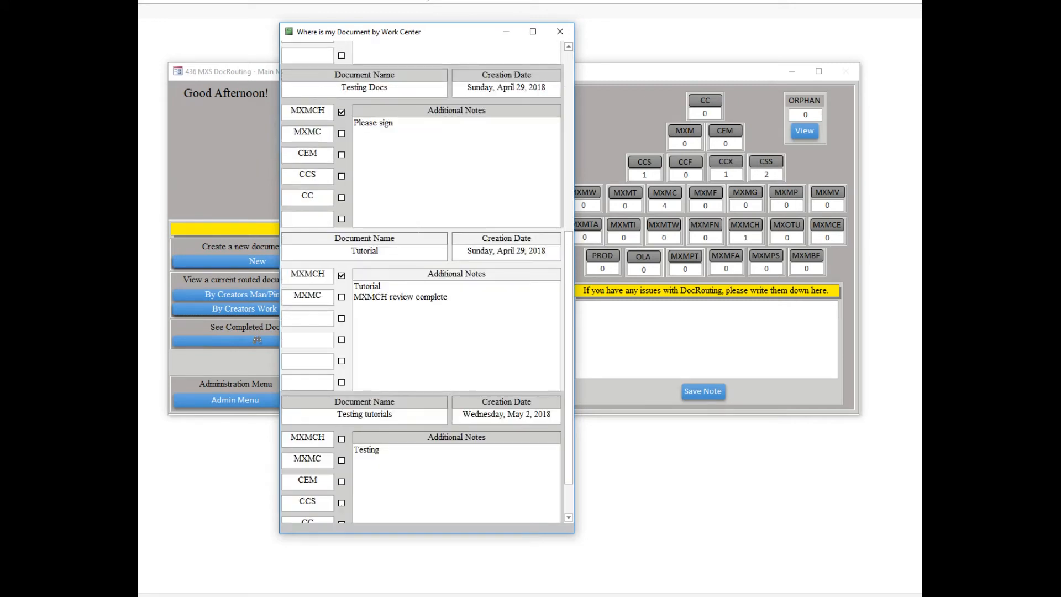
scroll(412, 228, "up", 8)
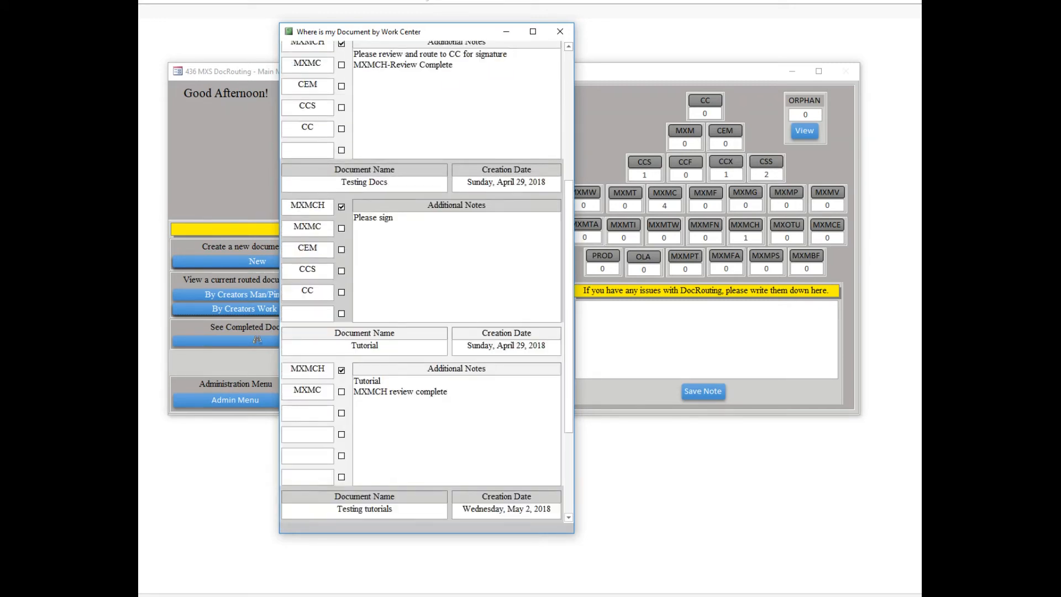
scroll(412, 228, "up", 3)
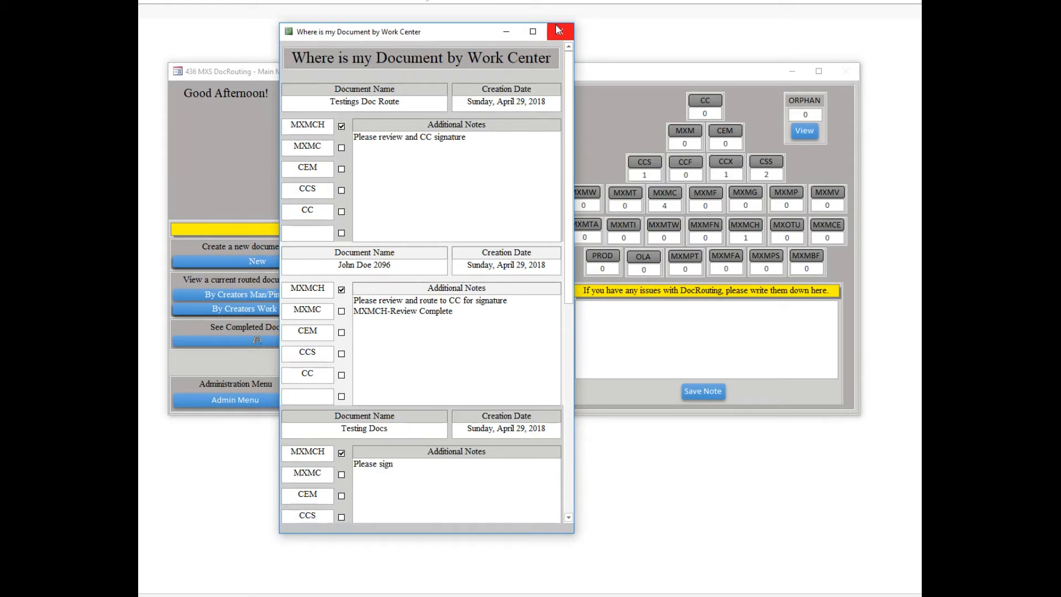
left_click(556, 32)
Step: Look up the completed documents of work center mxmch, select Testing Widget, request its file for viewing and exit
left_click(261, 339)
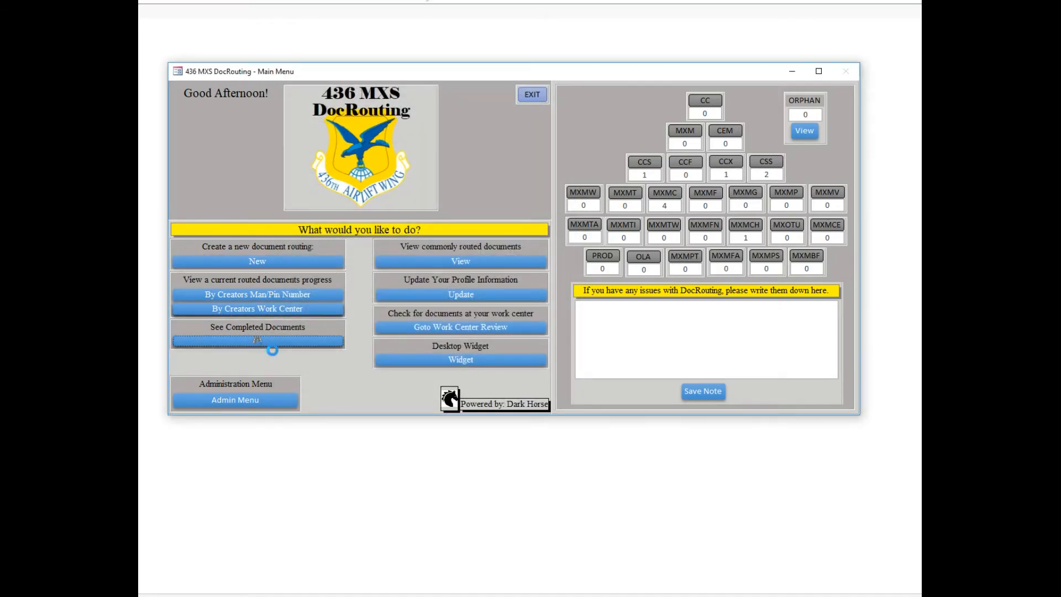
type("mxmch")
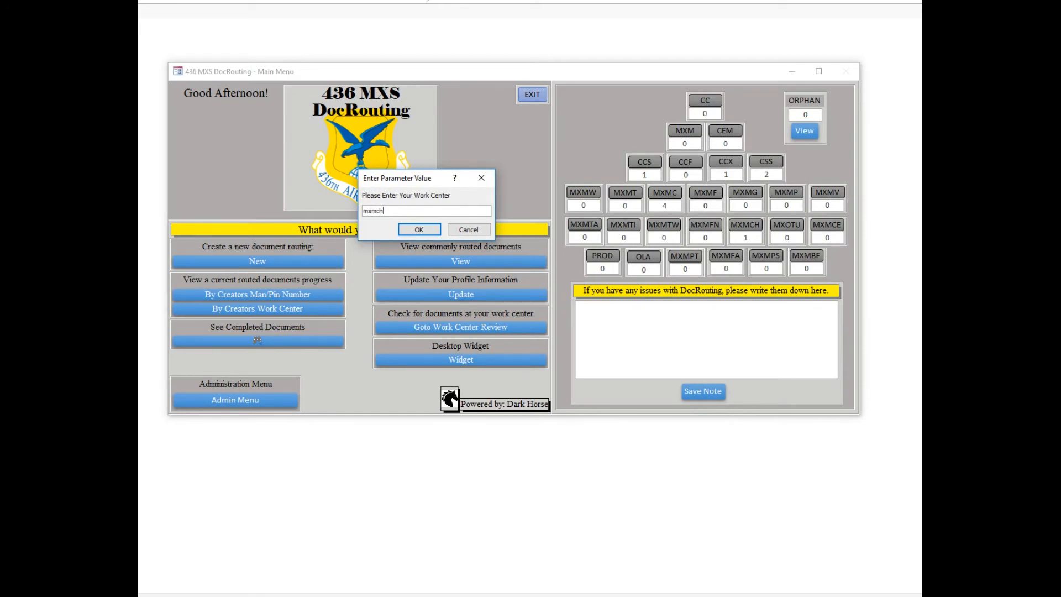
key("Return")
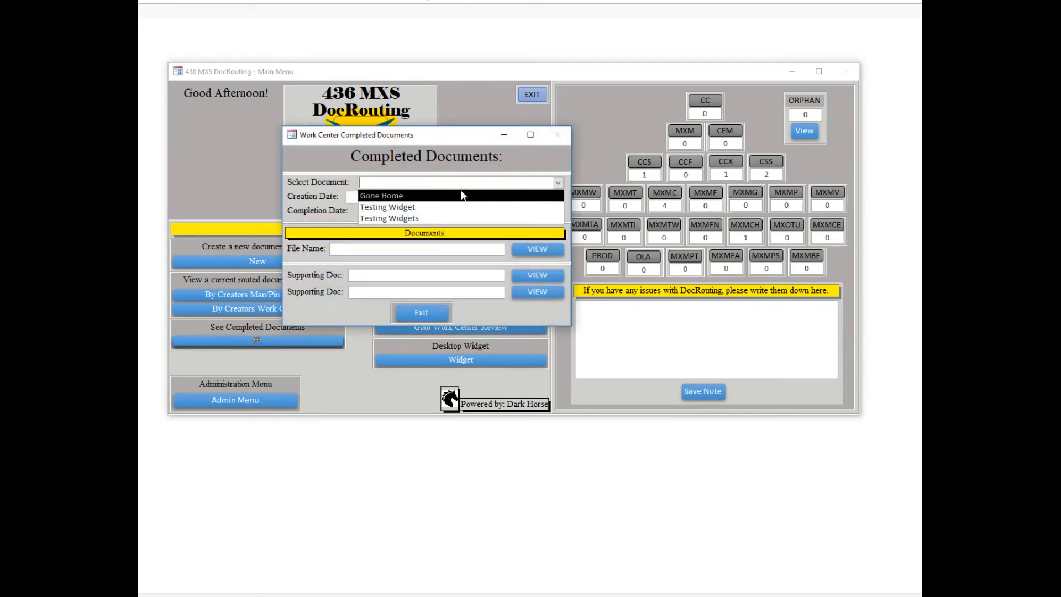
left_click(412, 208)
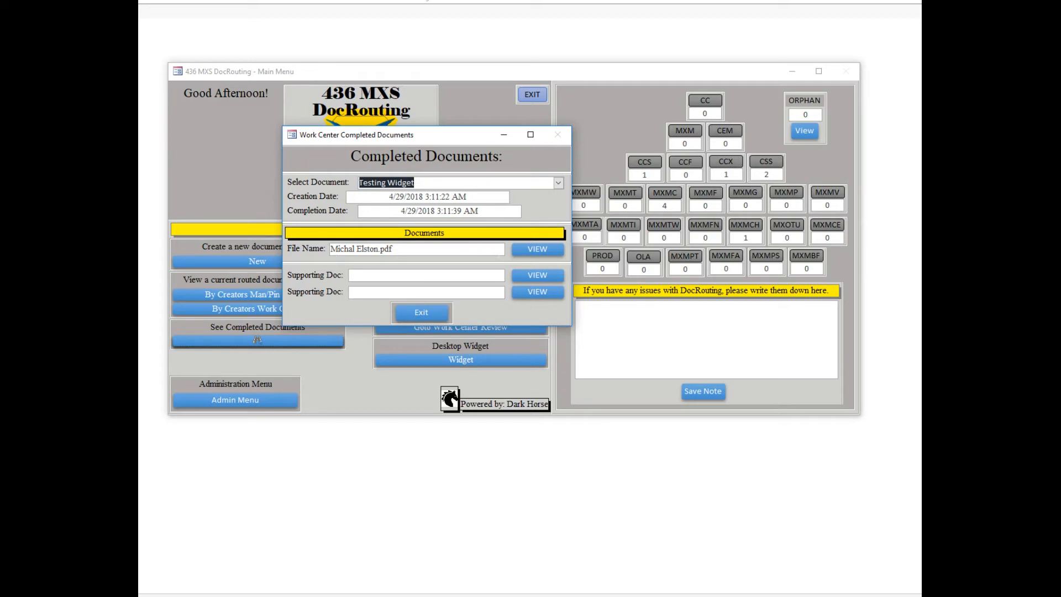
left_click(559, 247)
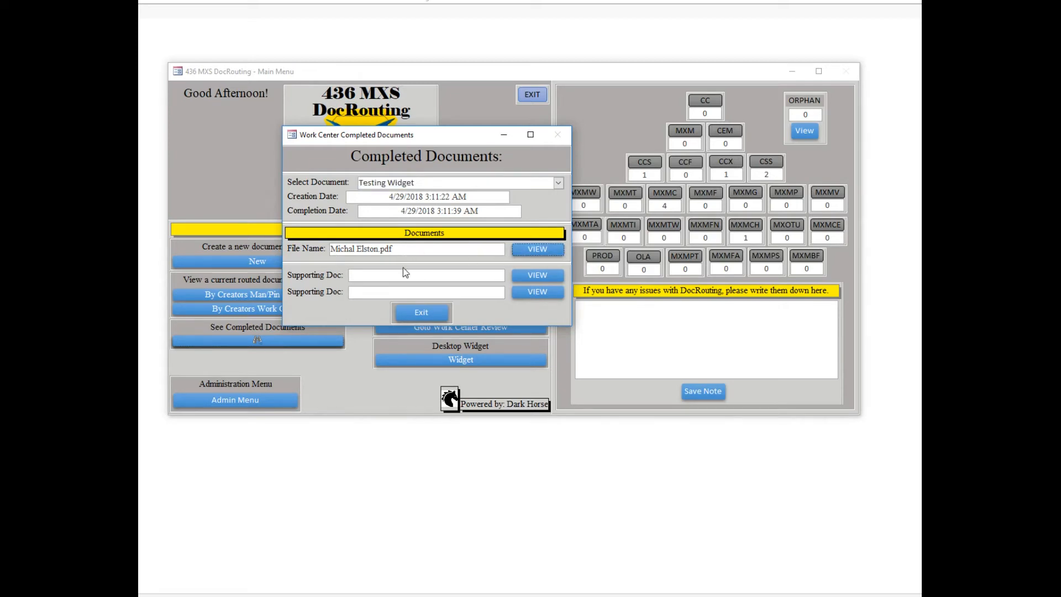
left_click(436, 316)
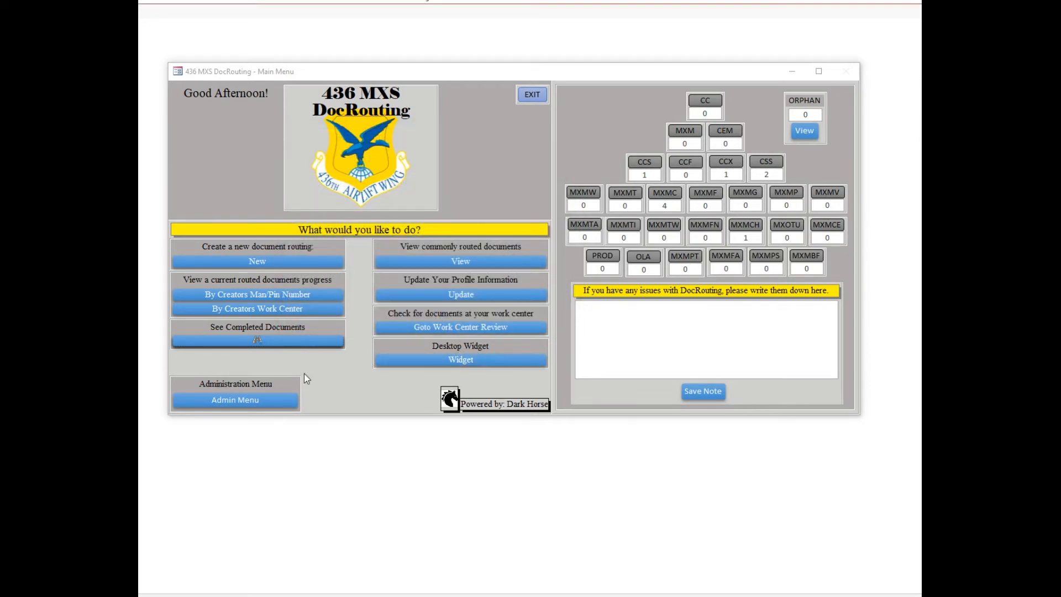
Step: Open the commonly routed documents, show the attached common forms and close the attachment list
left_click(487, 258)
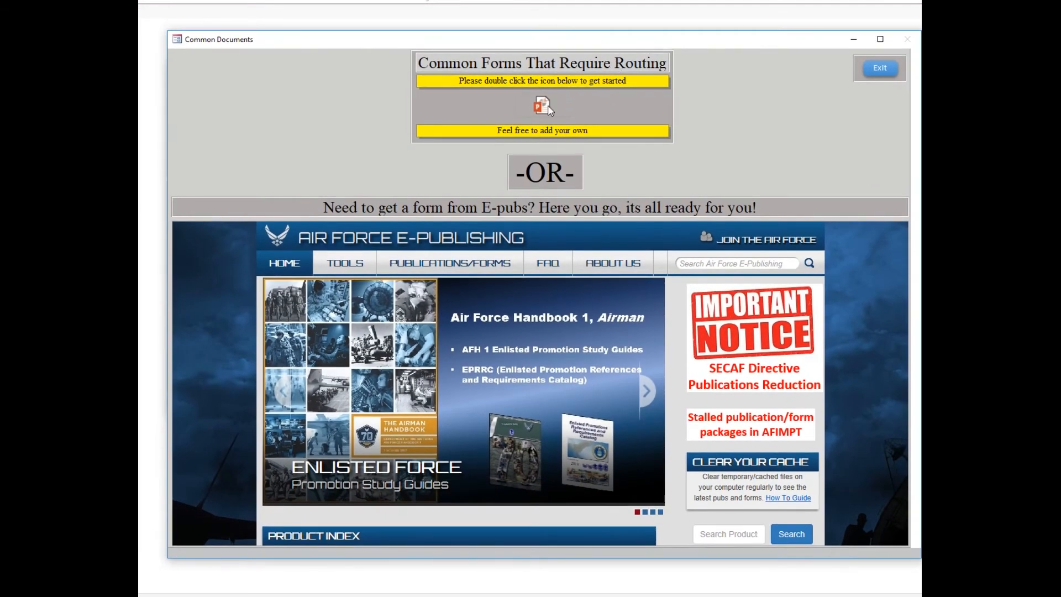
double_click(548, 108)
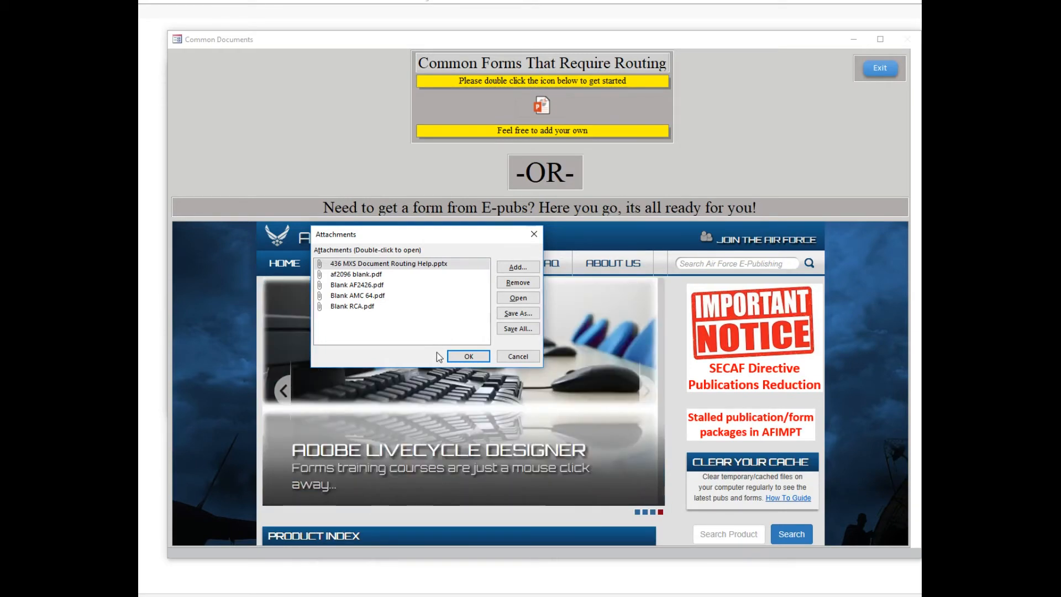
left_click(469, 357)
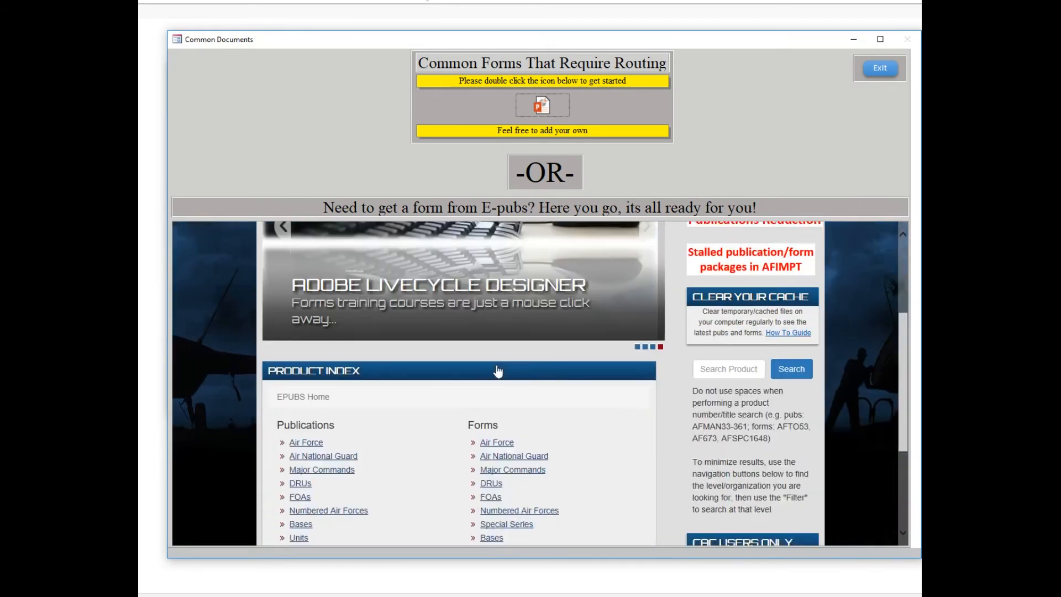
Step: Search the embedded Air Force E-Publishing site for form 2426 and exit the common documents
scroll(539, 381, "down", 4)
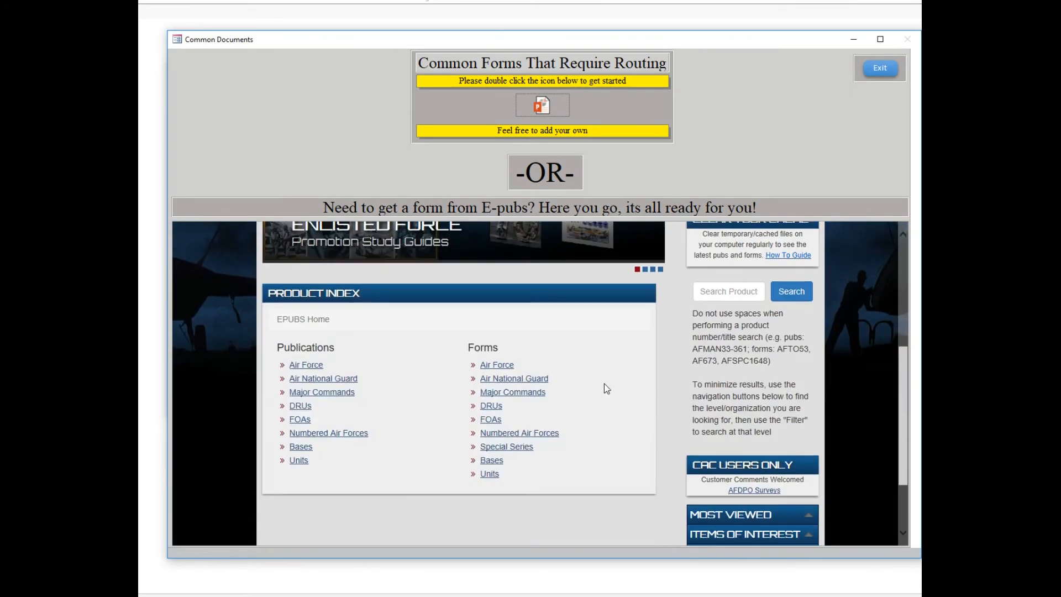
left_click(700, 292)
type("2426")
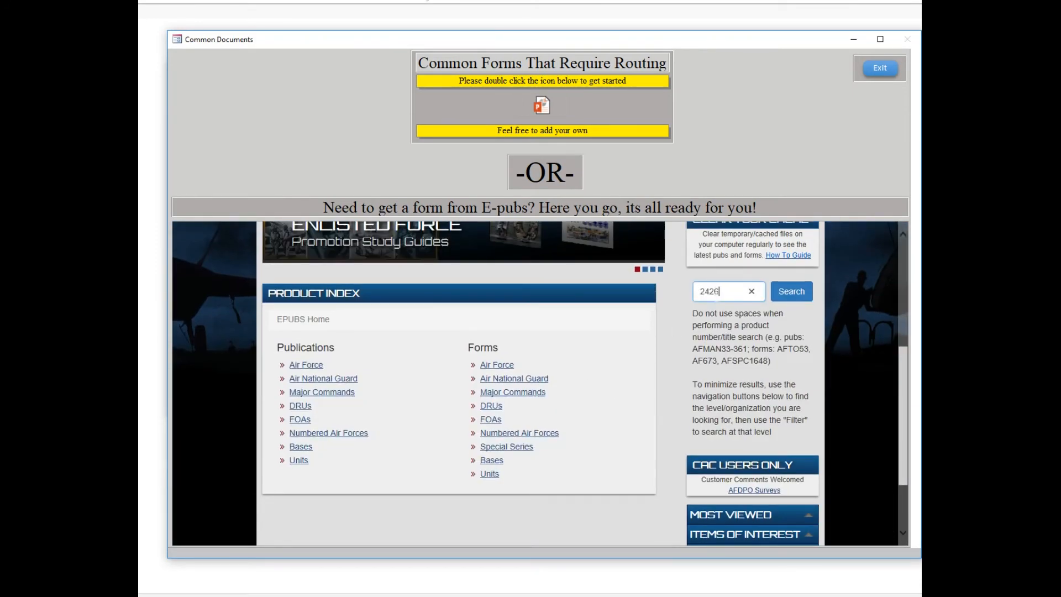
key("Return")
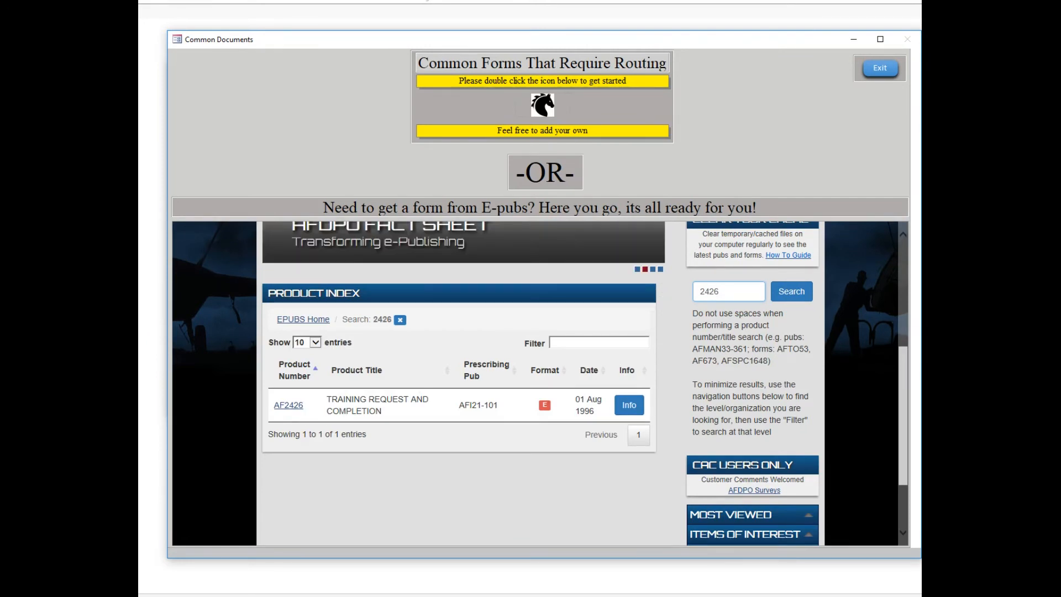
left_click(880, 68)
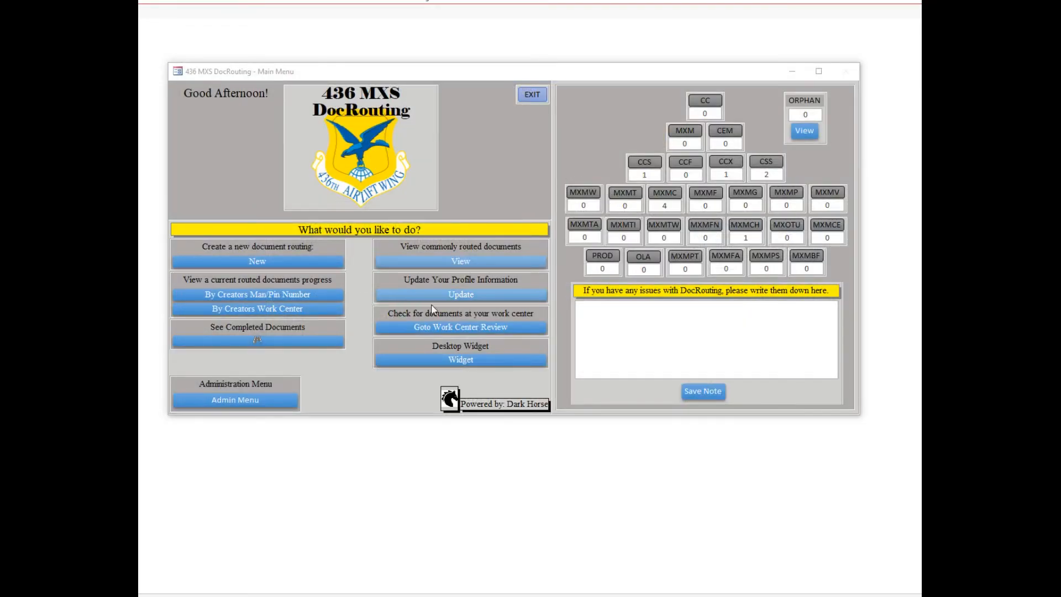
Step: Open the profile information for updating and save it without editing any field
left_click(470, 297)
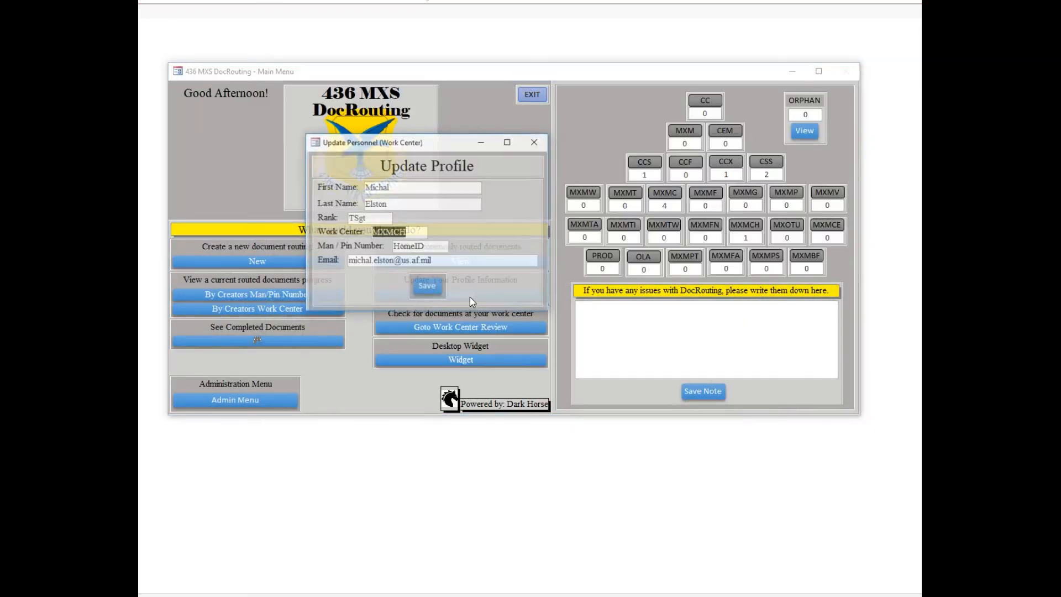
left_click(432, 284)
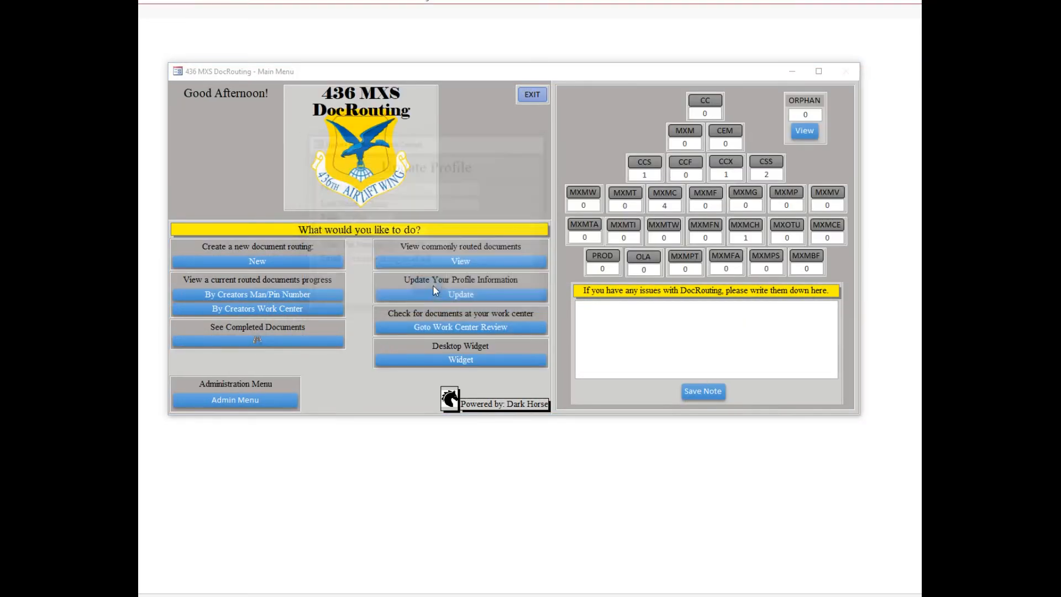
Step: Open the work center review from the main menu, finish it without selecting a work center or document, and acknowledge the message
left_click(438, 330)
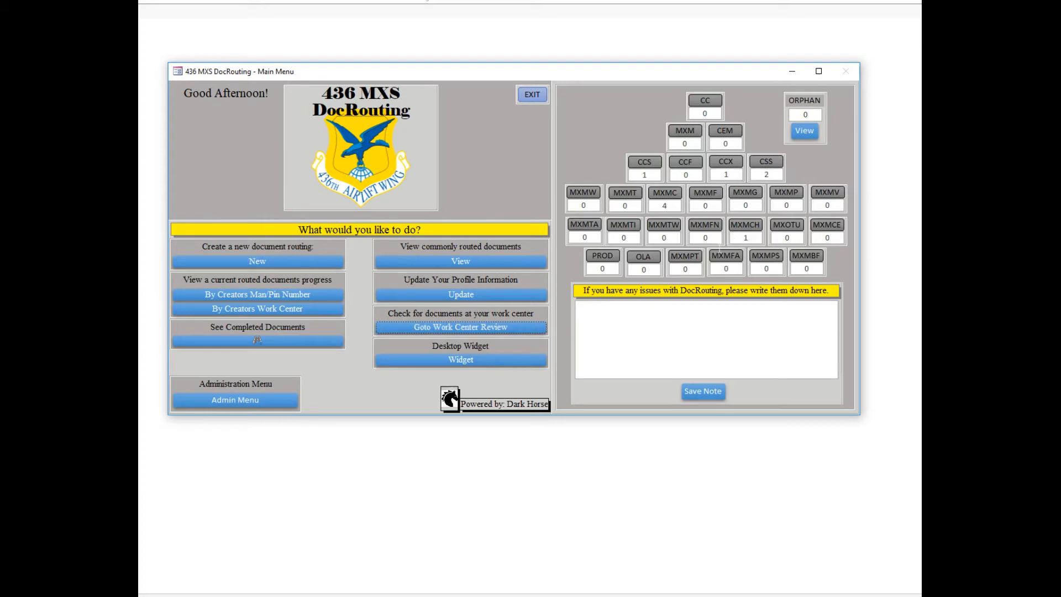
left_click(509, 329)
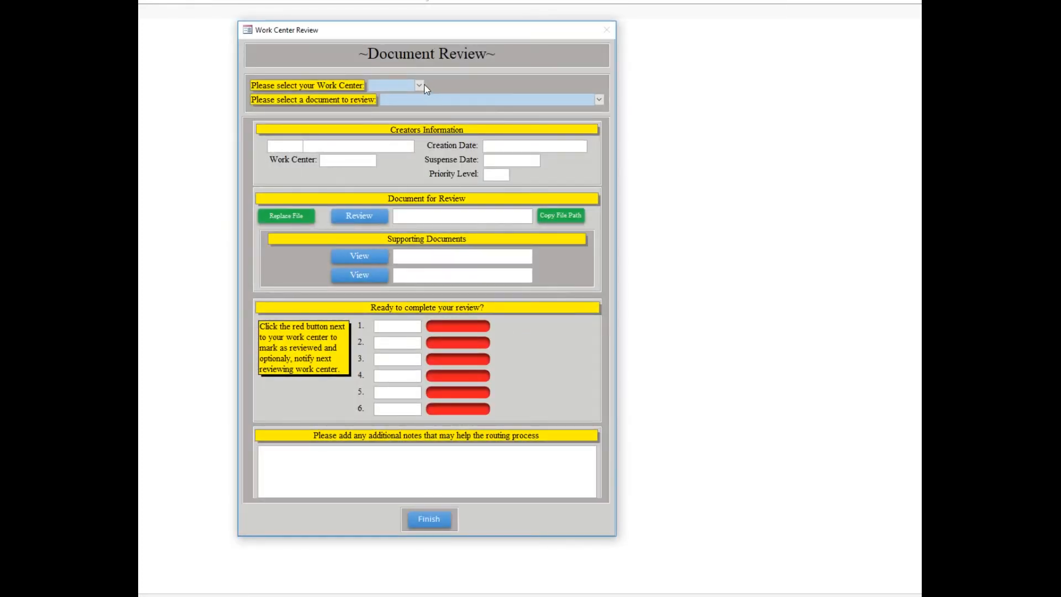
left_click(436, 518)
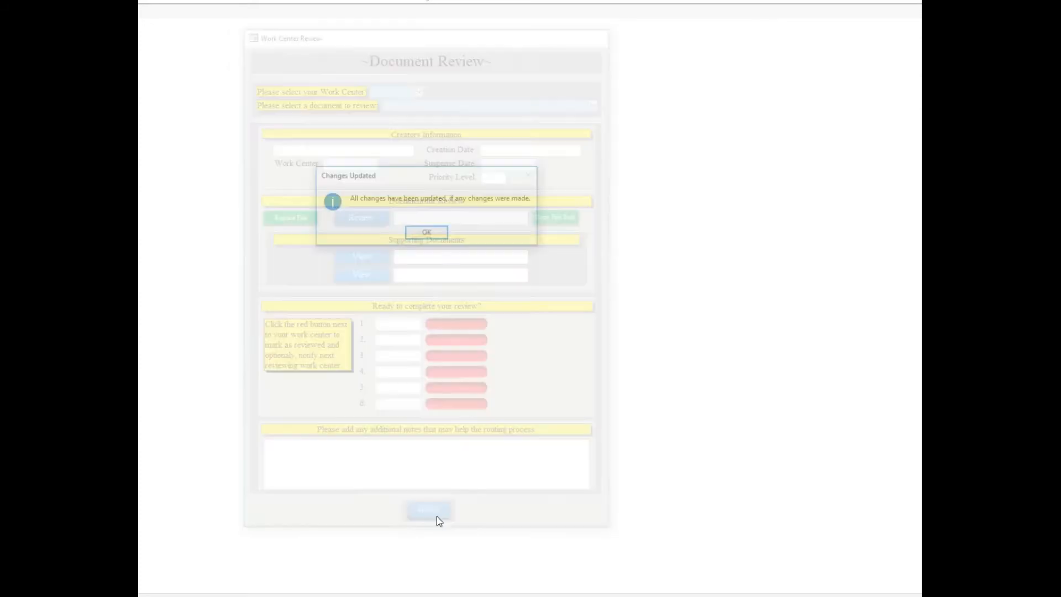
left_click(427, 236)
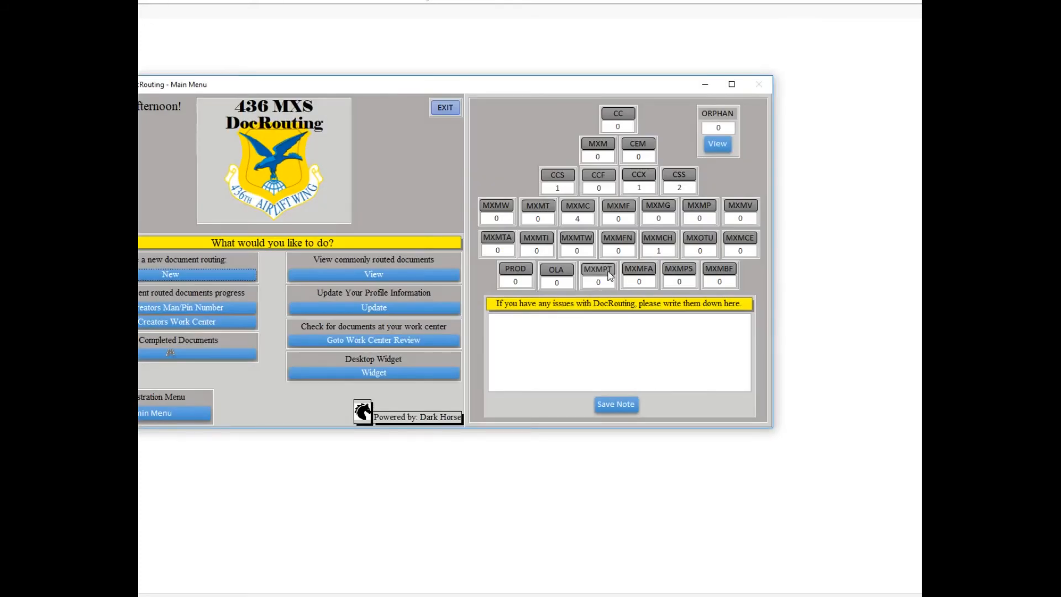
Step: Open the document review for work center MXMCH and select the document Testing tutorials
left_click(650, 241)
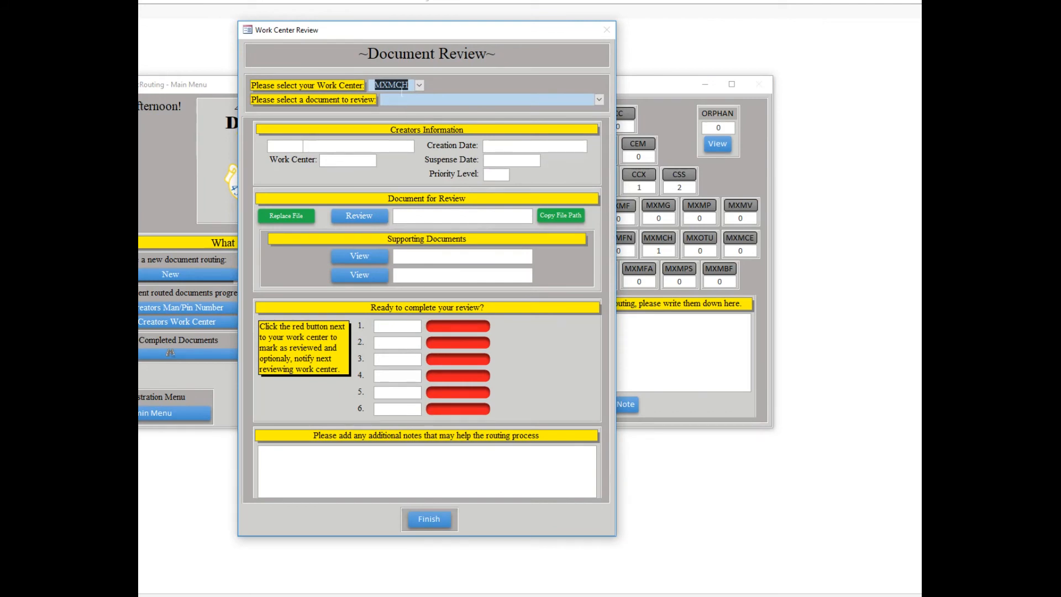
left_click(598, 100)
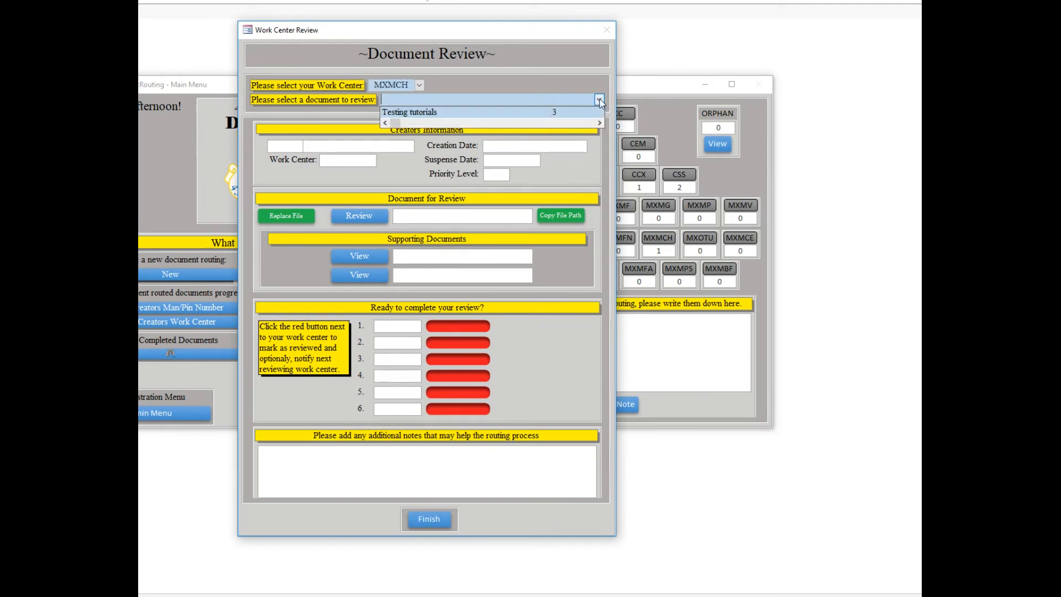
left_click(563, 114)
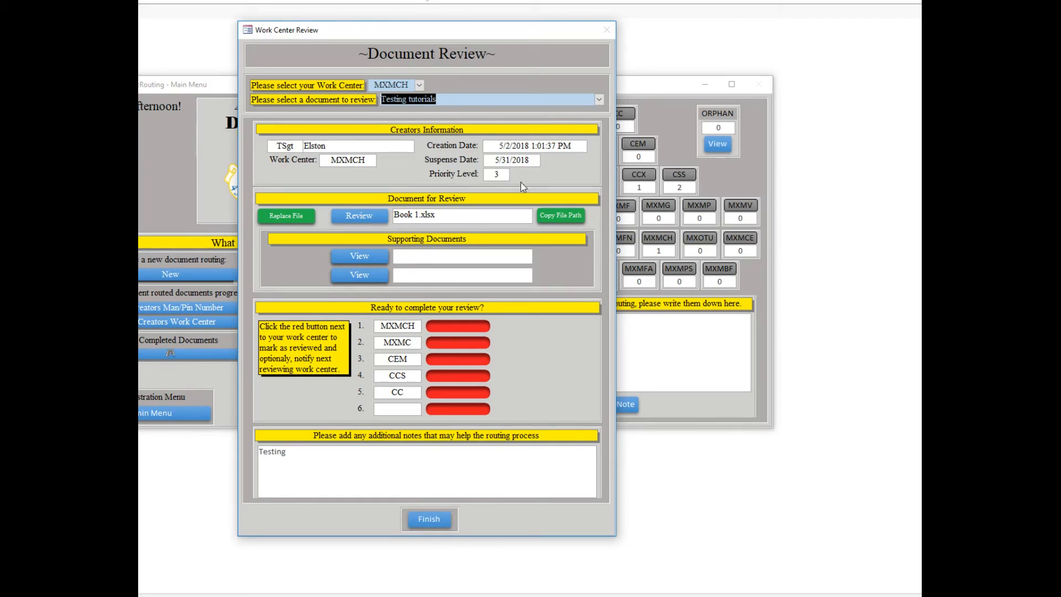
Step: Open the review file Book 1.xlsx in Excel despite the security notice, and close the workbook
left_click(377, 215)
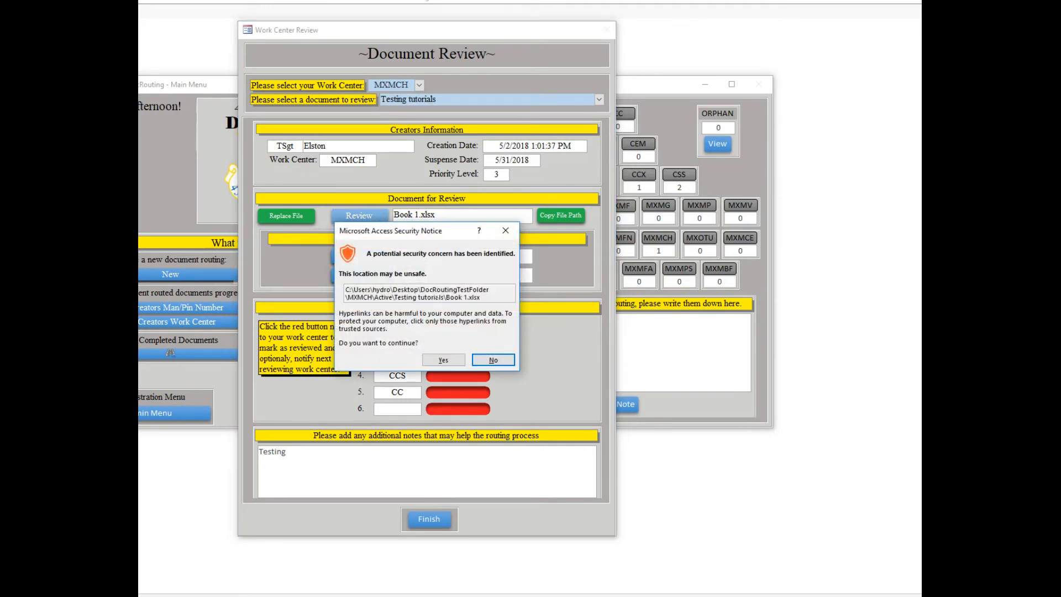
left_click(444, 361)
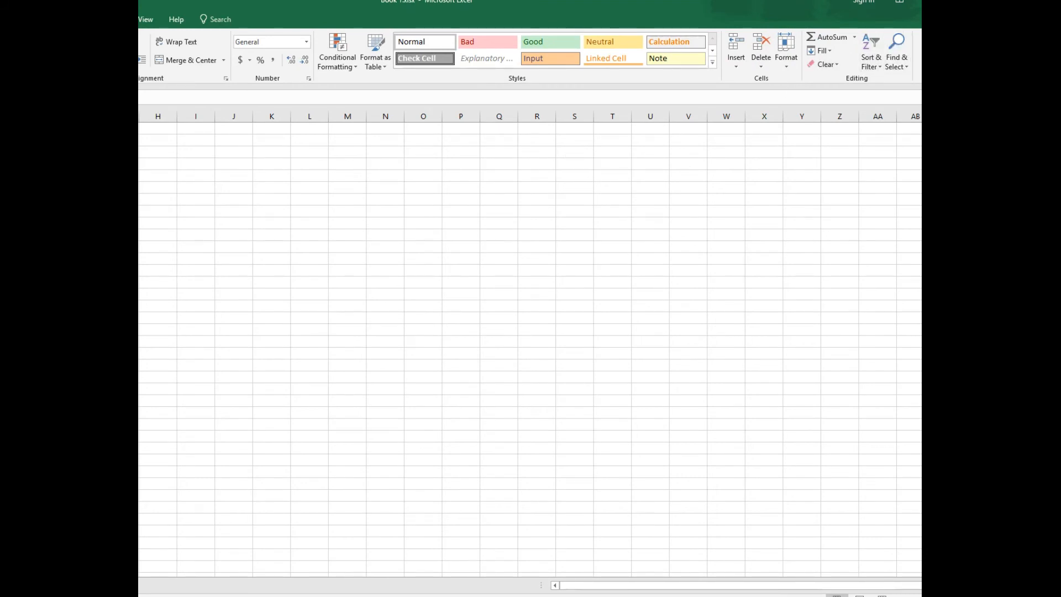
left_click(981, 1)
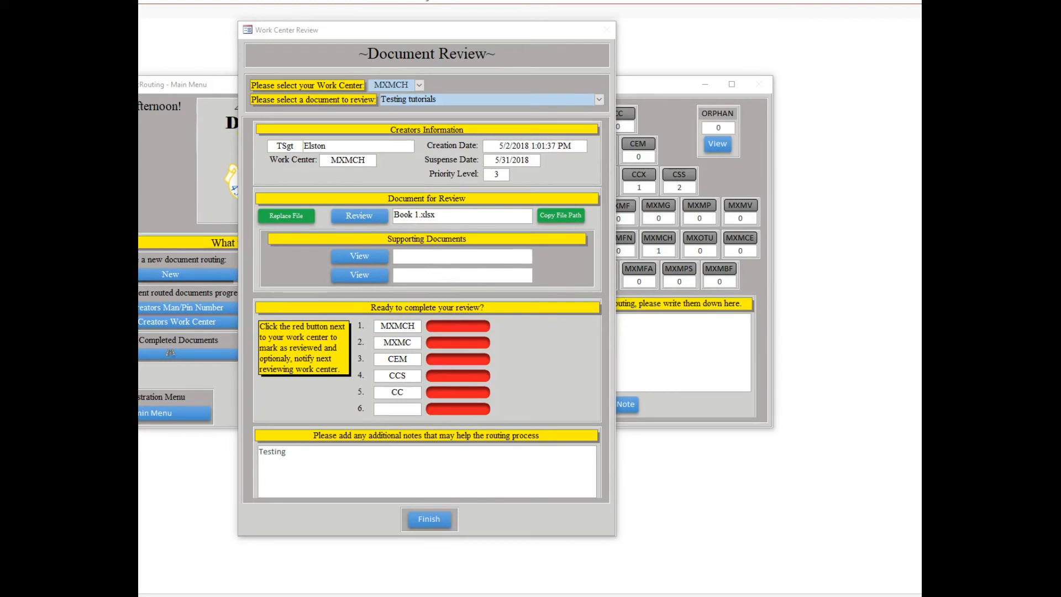
Step: Copy the file path of the document for review and highlight its file name
left_click(544, 216)
left_click(570, 218)
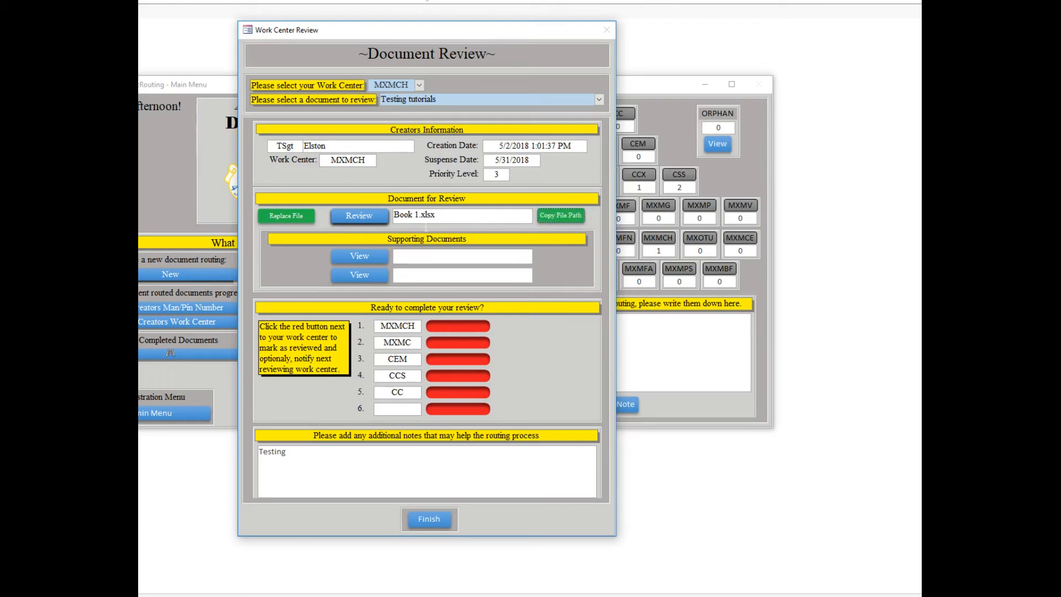
left_click_drag(436, 217, 390, 216)
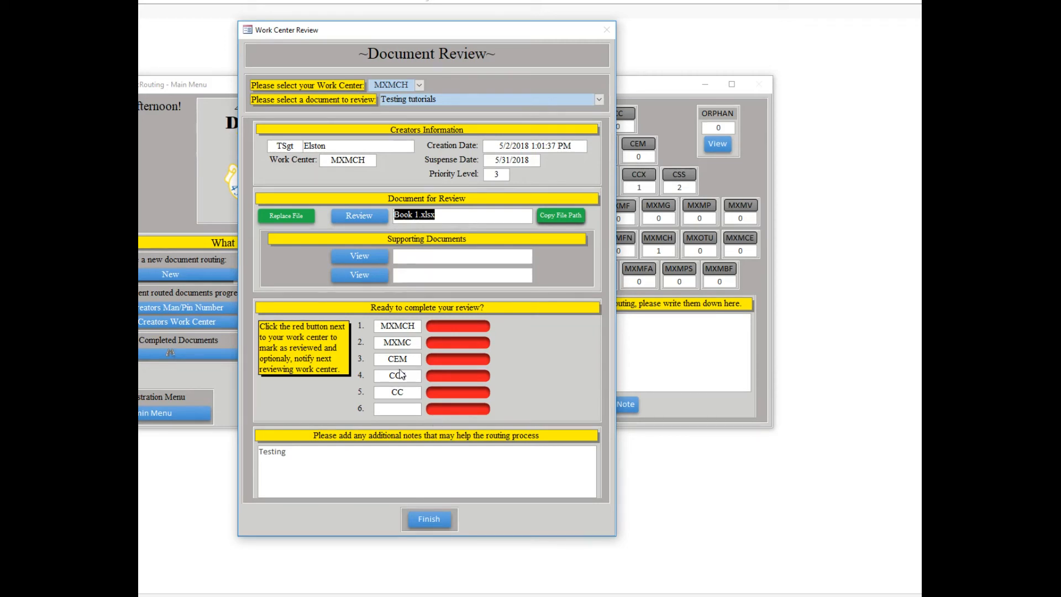
Step: Mark the MXMCH review of Testing tutorials as complete without notifying the next reviewing work center
left_click(455, 326)
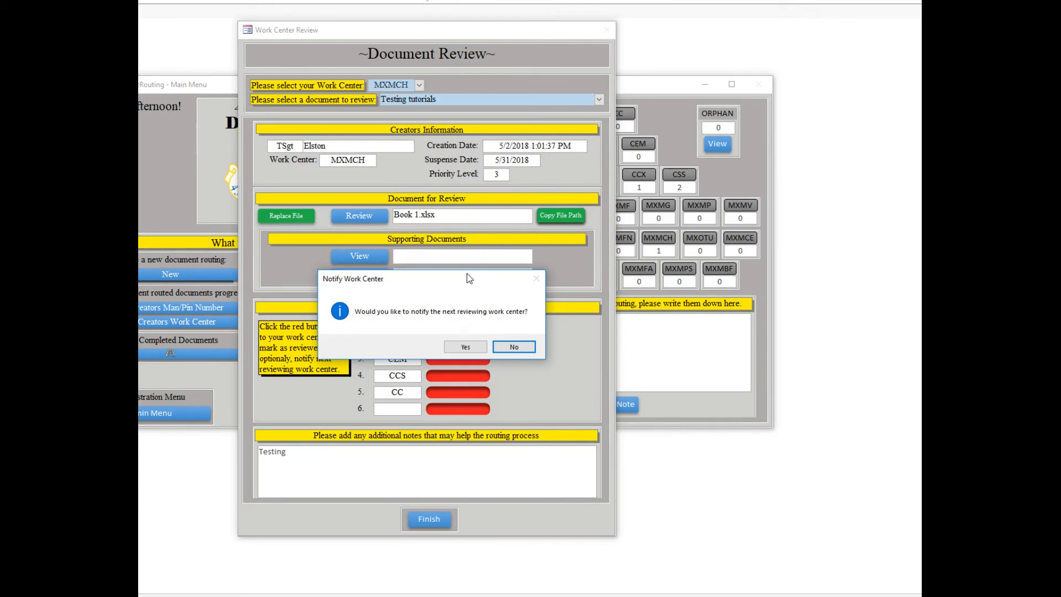
left_click_drag(466, 274, 486, 231)
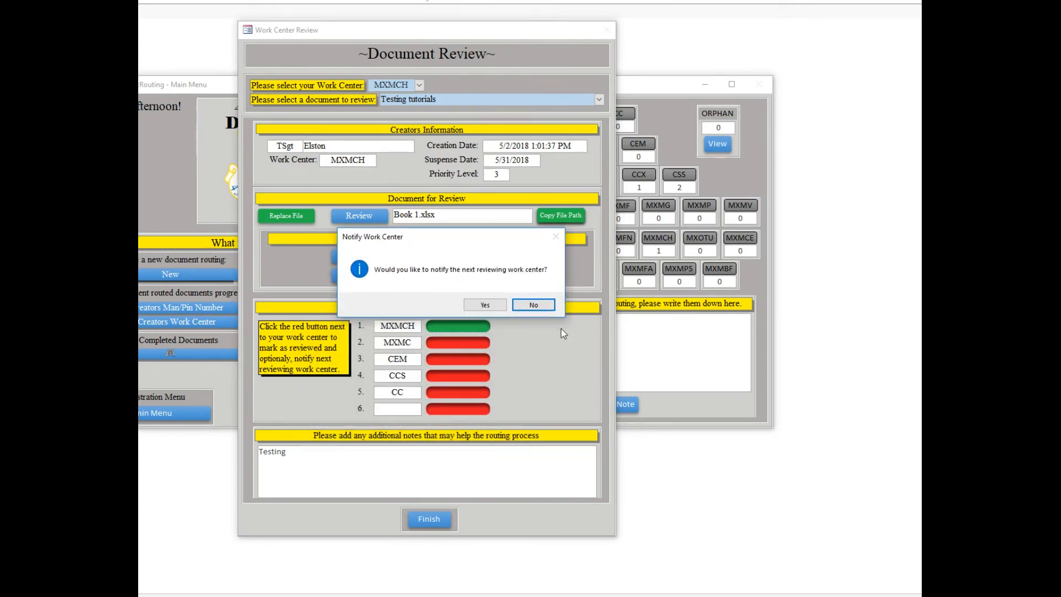
left_click_drag(462, 238, 463, 364)
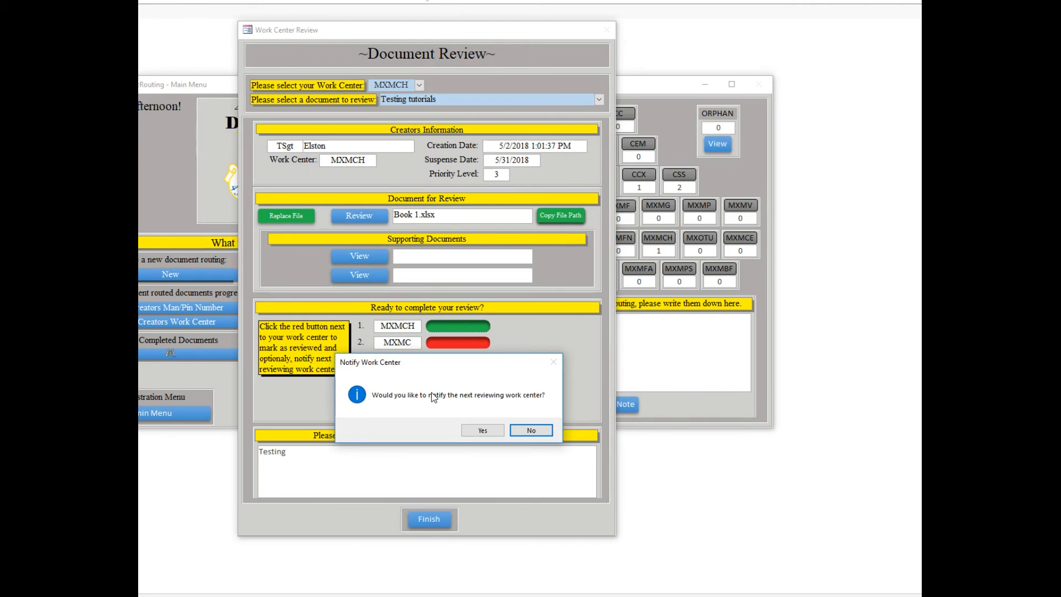
left_click(531, 430)
Step: Add the routing note "MXMCH review complete" on a new line, finish the review and acknowledge the update message
left_click(319, 460)
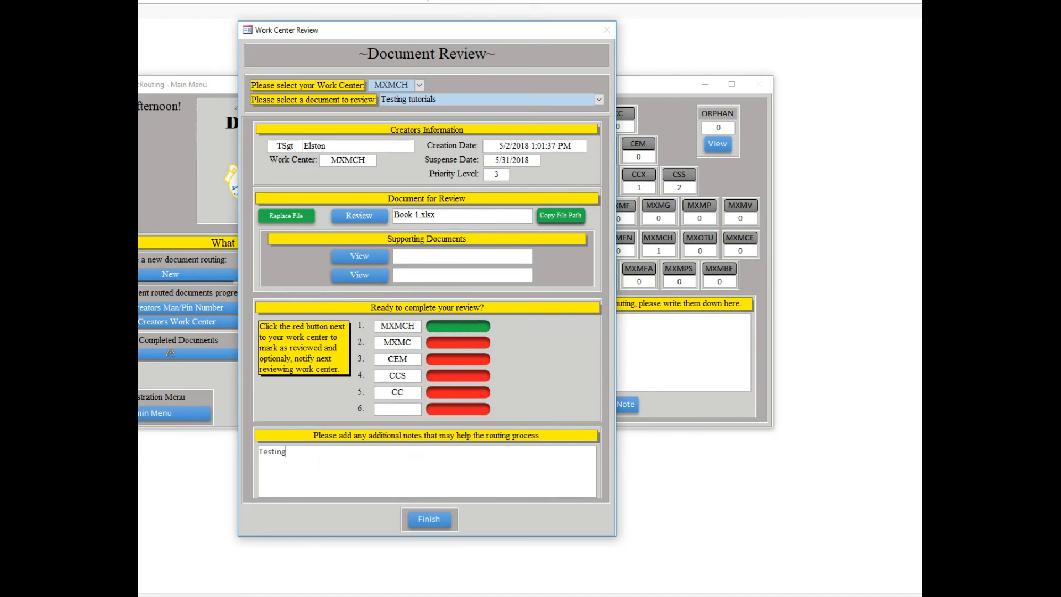
type("MXMCH review complete")
left_click(420, 525)
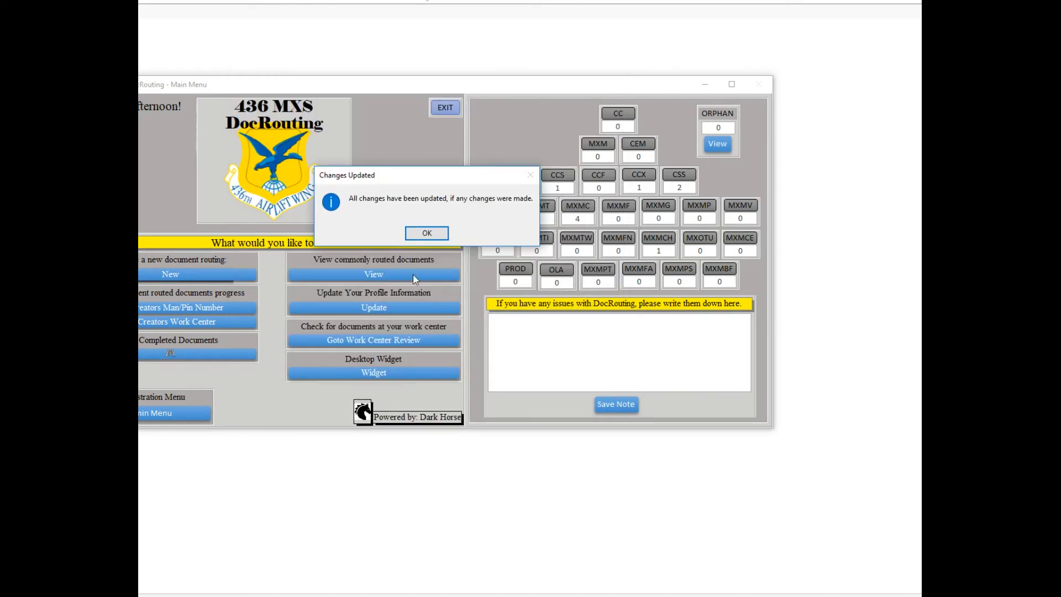
left_click(428, 235)
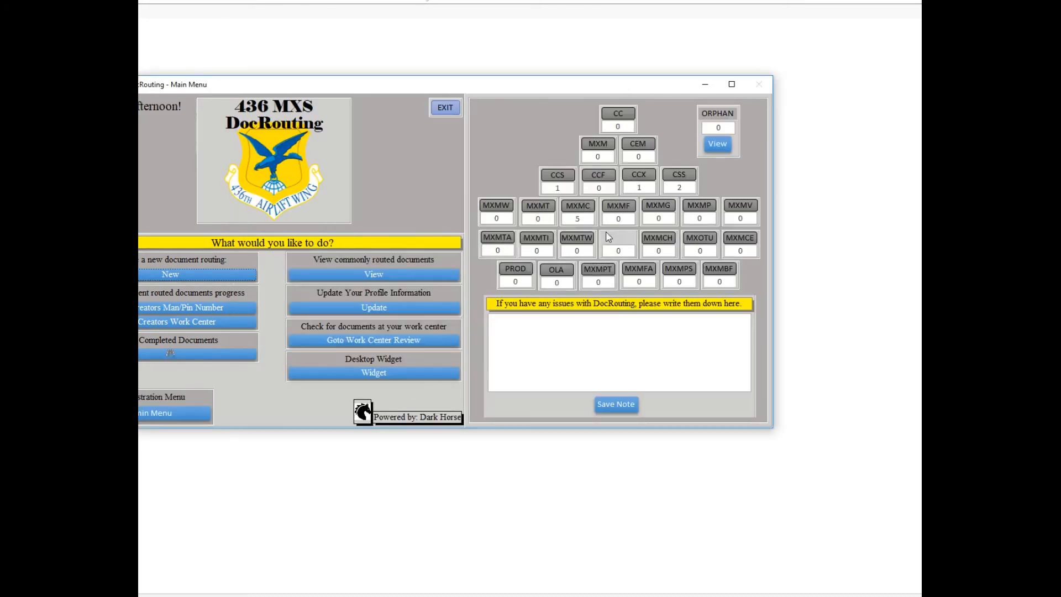
Step: Mark Testing tutorials as reviewed for work center MXMC without notifying the next one, and finish the review
left_click(577, 206)
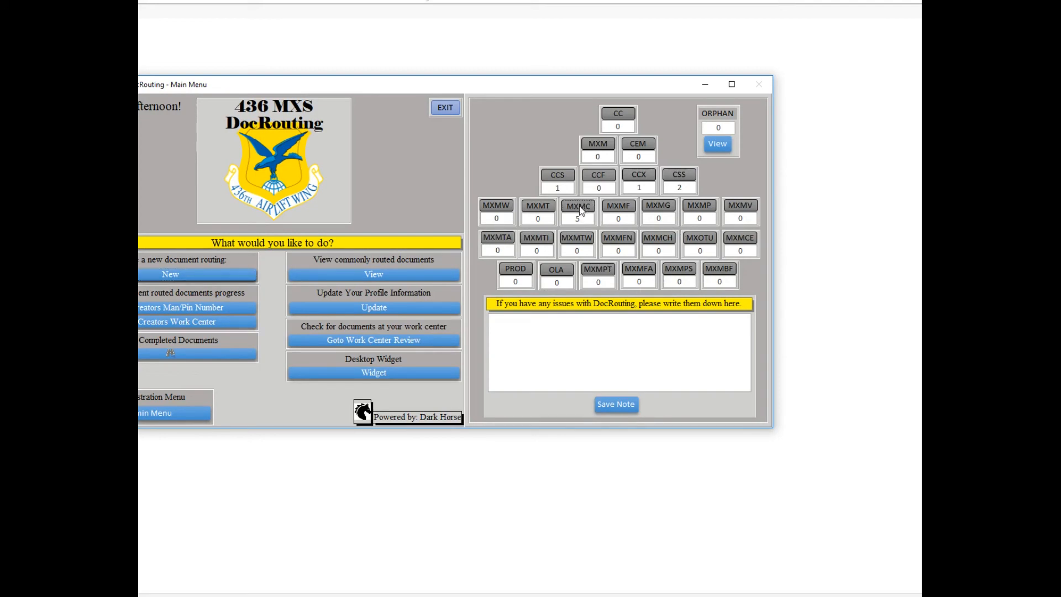
left_click(599, 100)
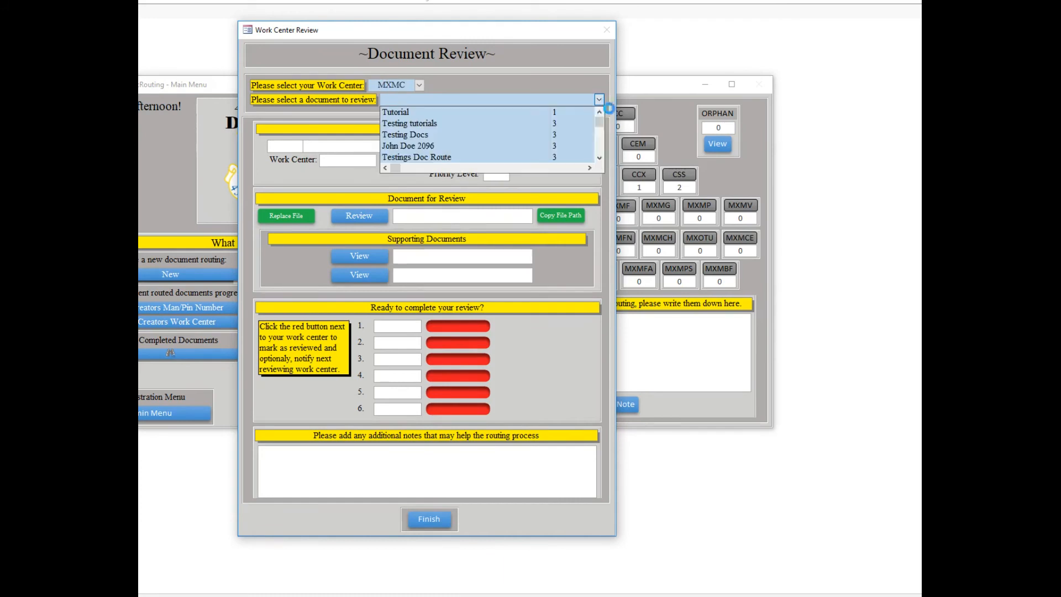
left_click(437, 124)
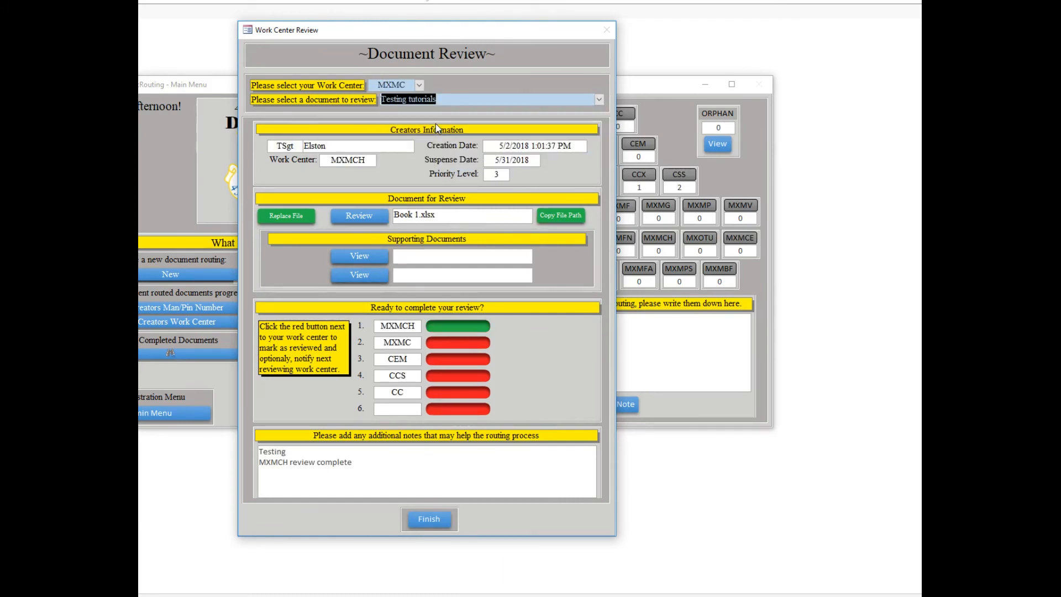
left_click(463, 342)
left_click(509, 346)
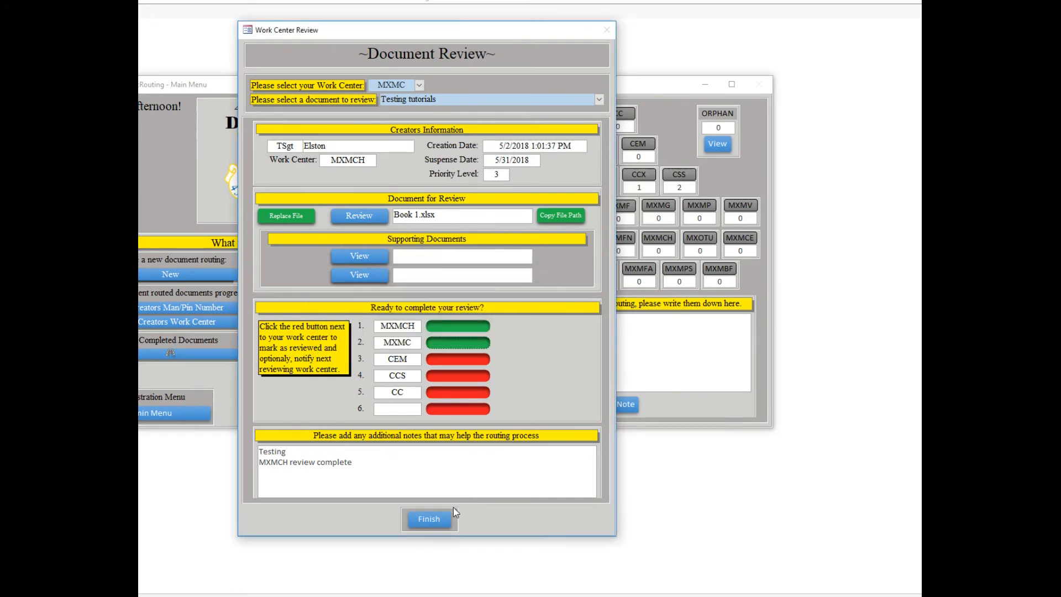
left_click(428, 518)
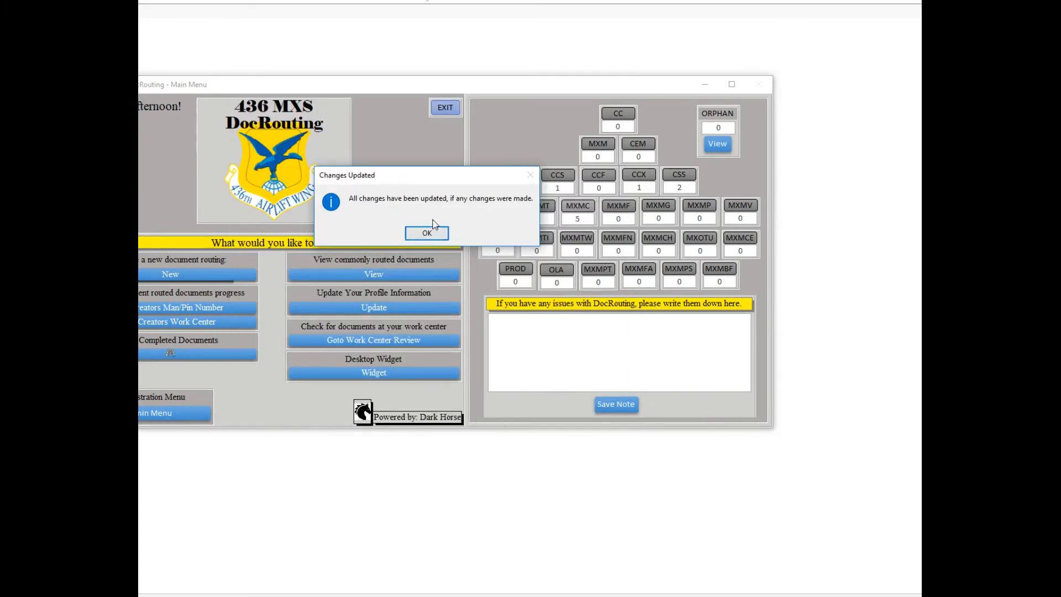
left_click(432, 231)
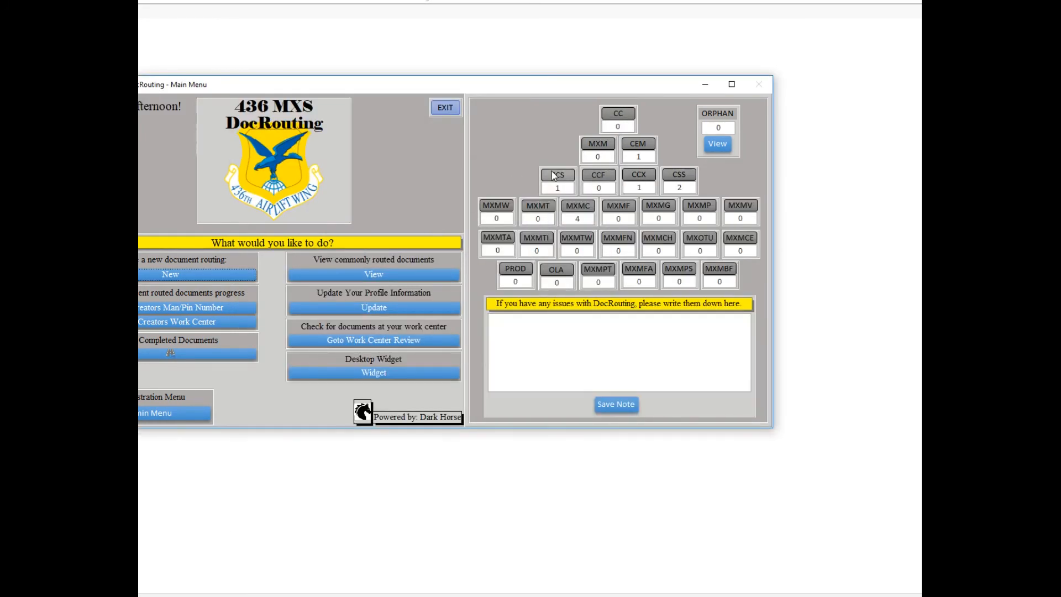
Step: Mark Testing tutorials as reviewed for work center CEM without notifying the next one, and finish the review
left_click(637, 144)
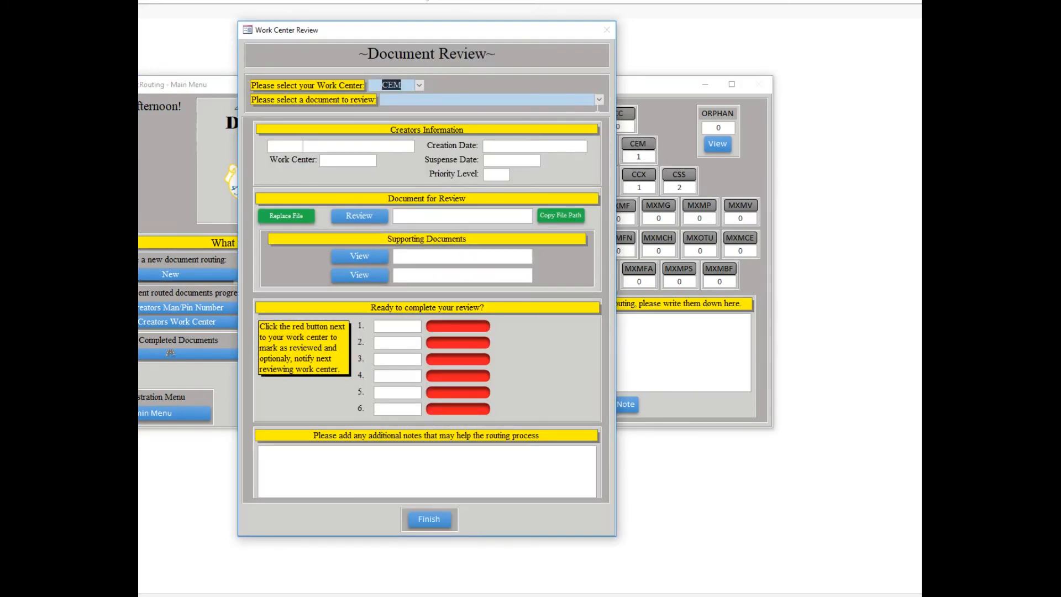
left_click(598, 99)
left_click(591, 110)
left_click(455, 360)
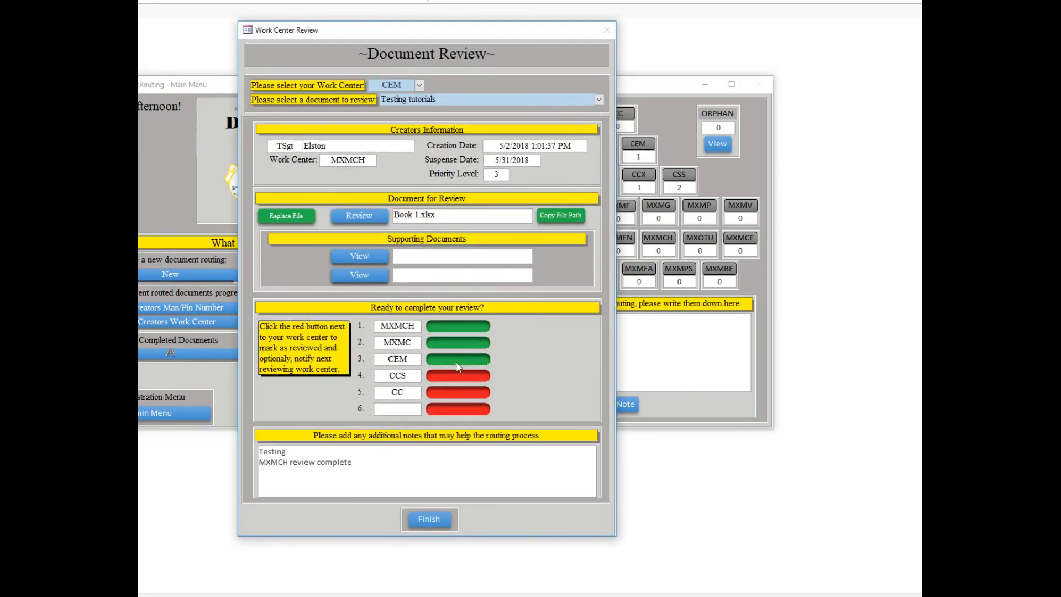
left_click(509, 347)
left_click(429, 519)
left_click(433, 233)
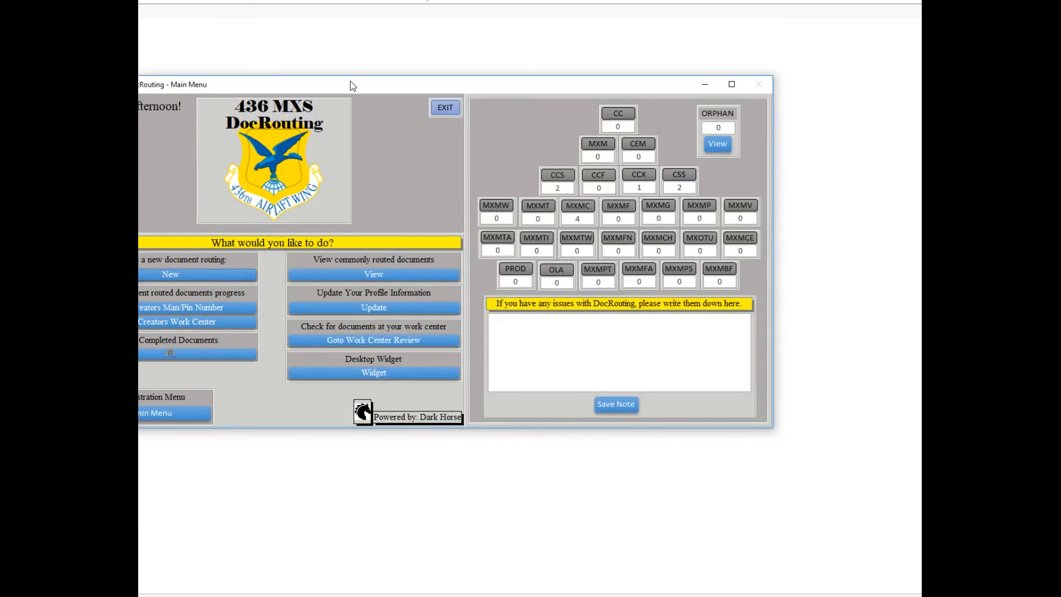
Step: Move the Main Menu window so that the whole form is in view
left_click_drag(352, 85, 493, 105)
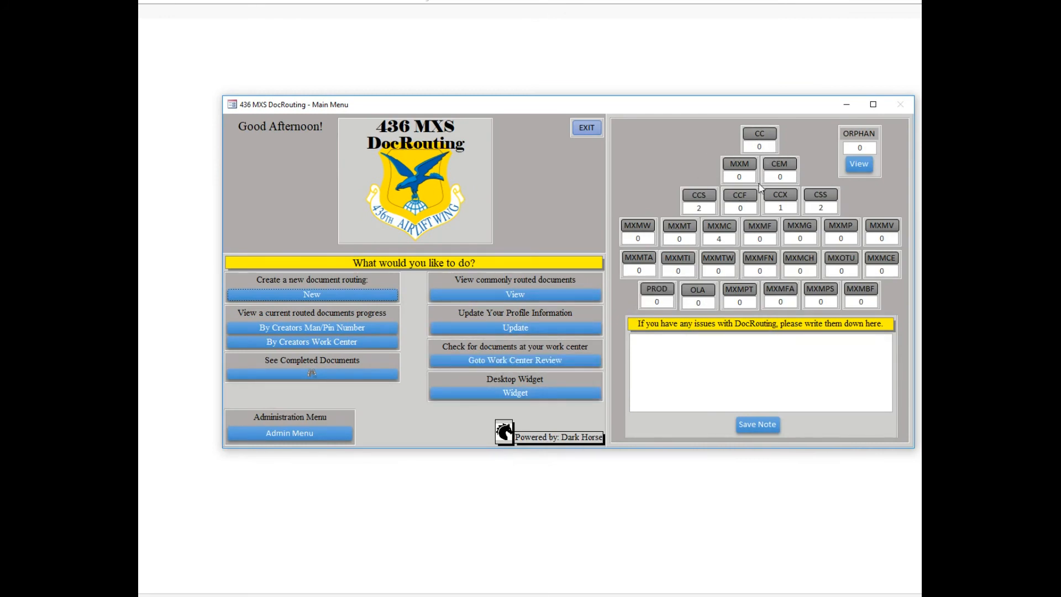
left_click_drag(620, 101, 584, 85)
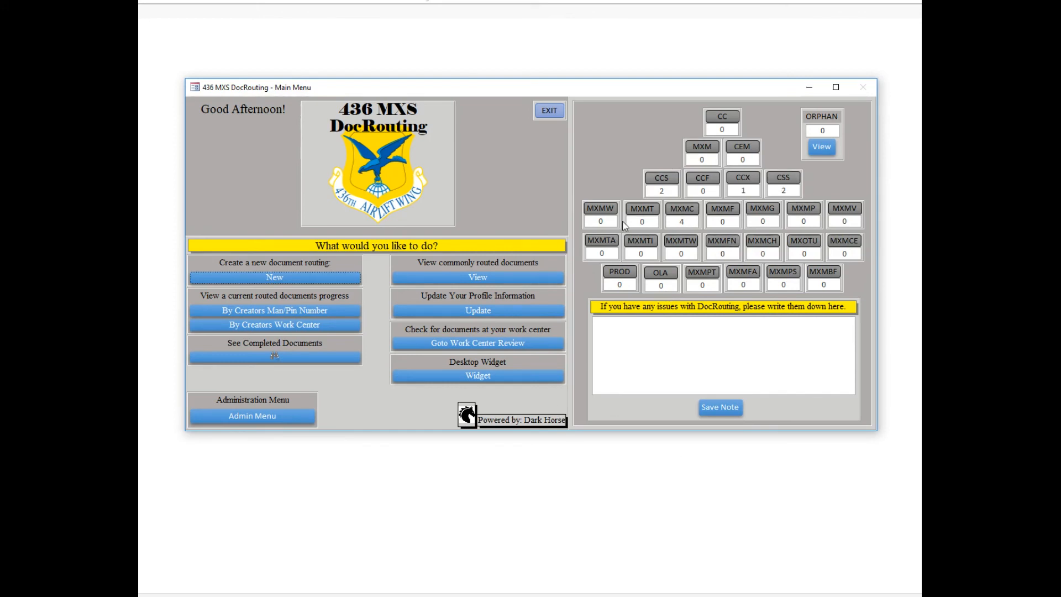
left_click(546, 310)
left_click_drag(514, 94, 505, 85)
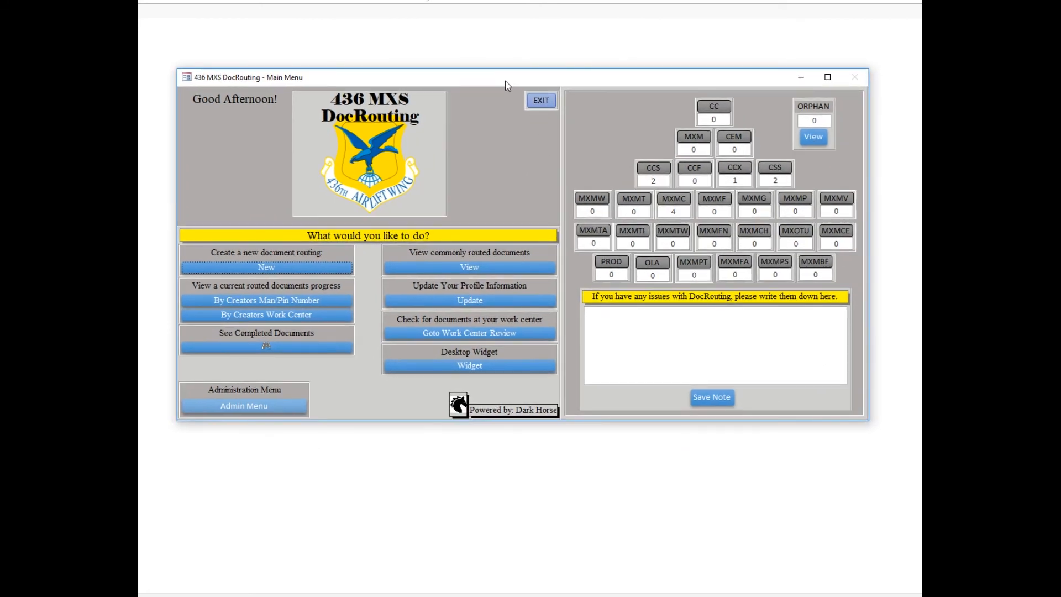
left_click(478, 367)
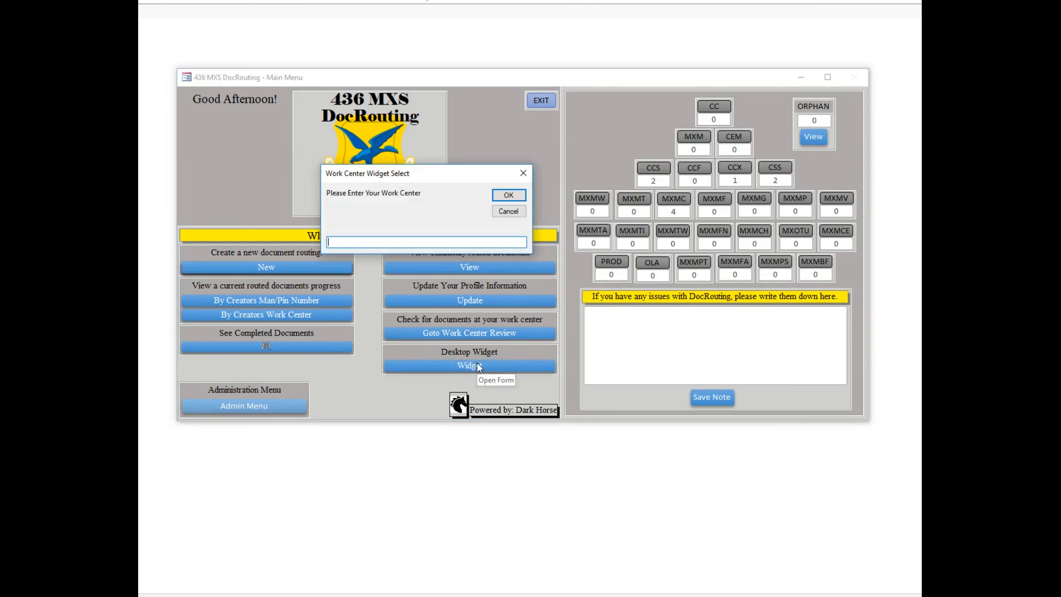
type("CC")
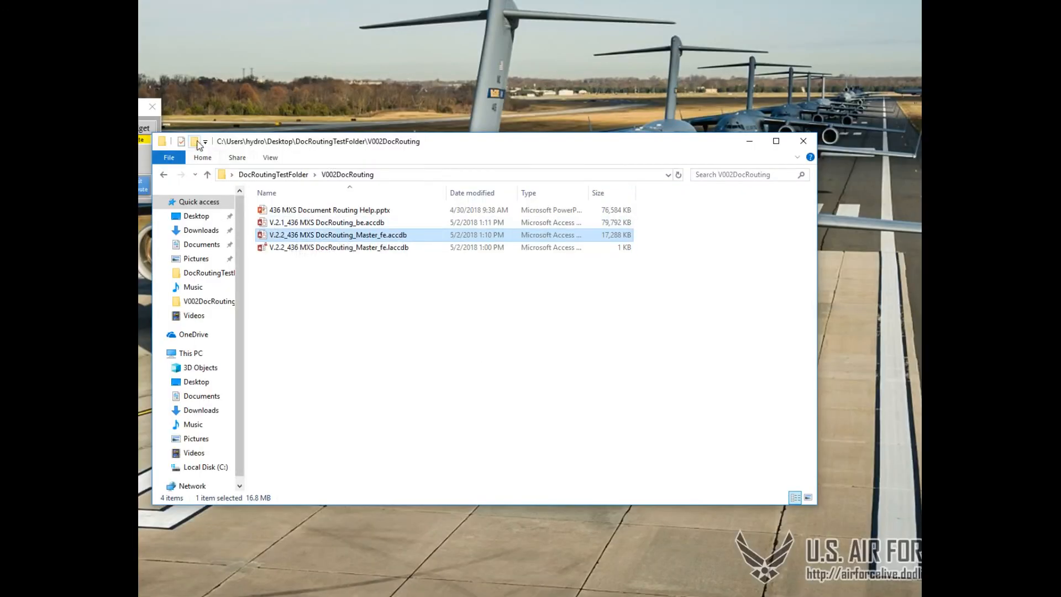
left_click_drag(108, 103, 868, 16)
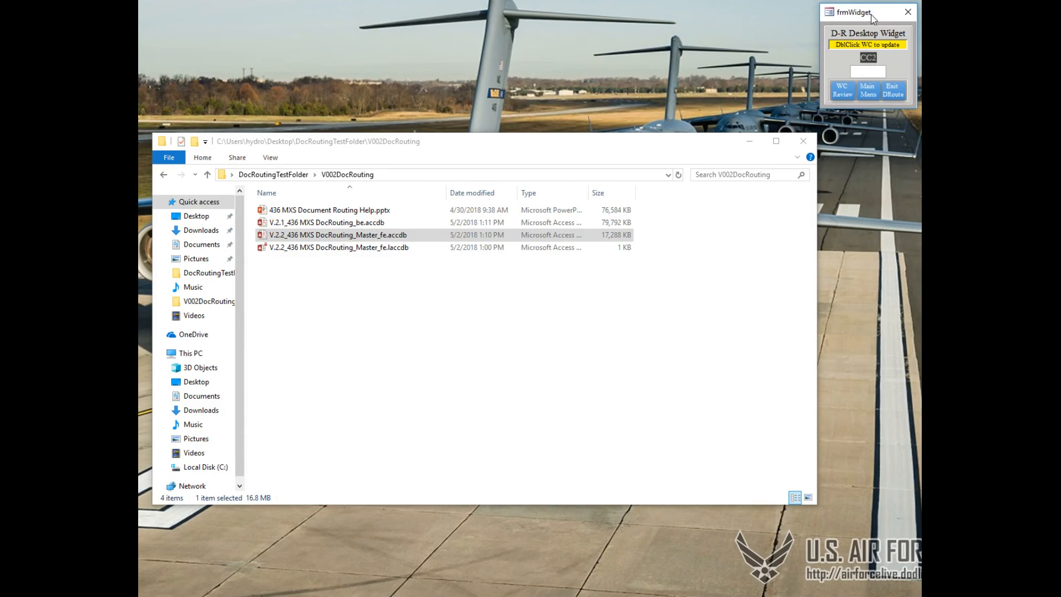
left_click_drag(872, 16, 681, 43)
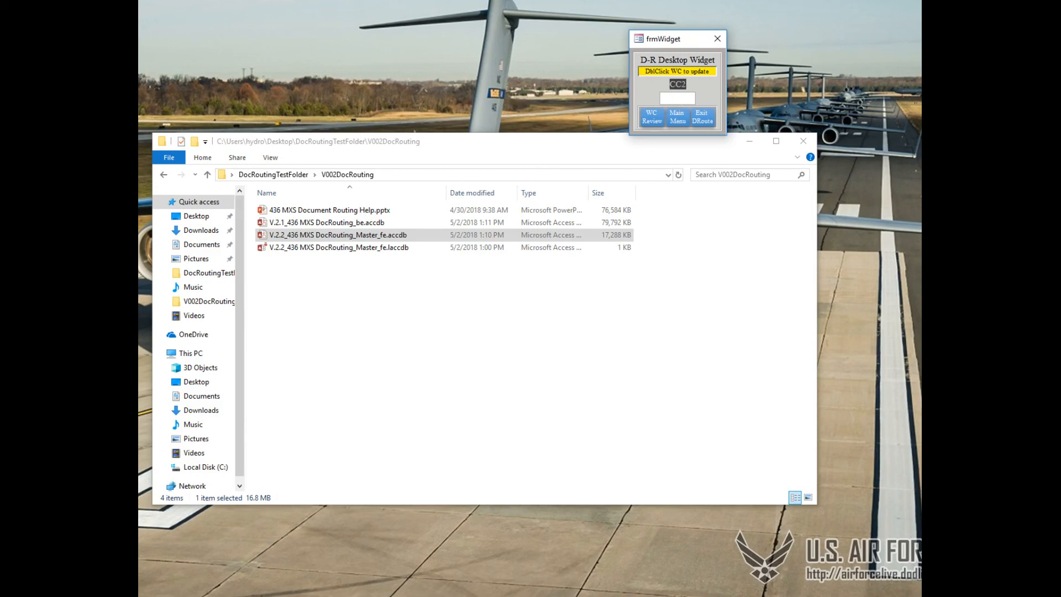
left_click(668, 121)
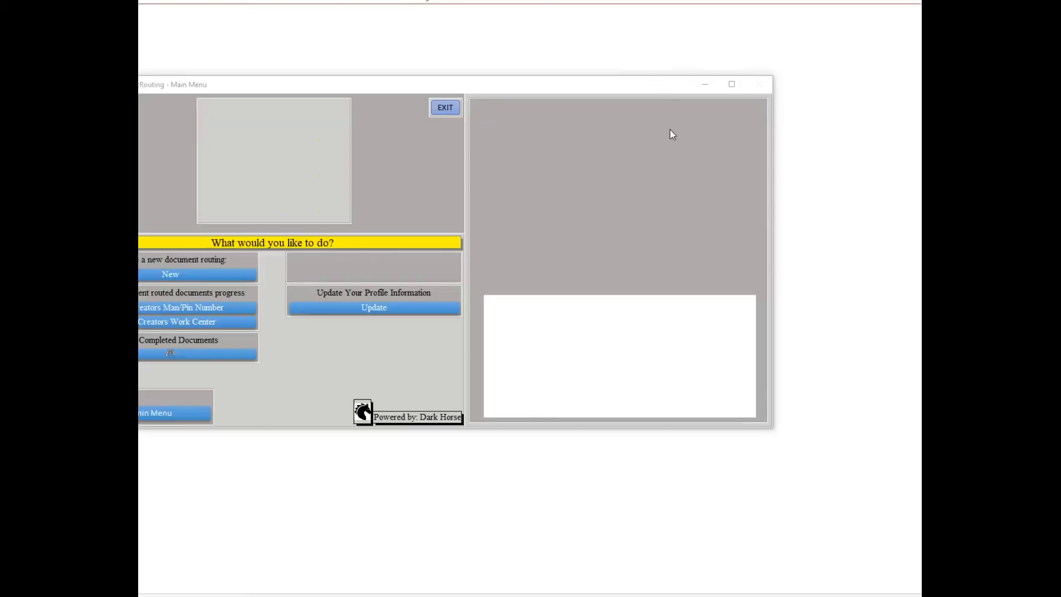
Step: Open the desktop widget for work center CCS and refresh its document count
left_click(334, 374)
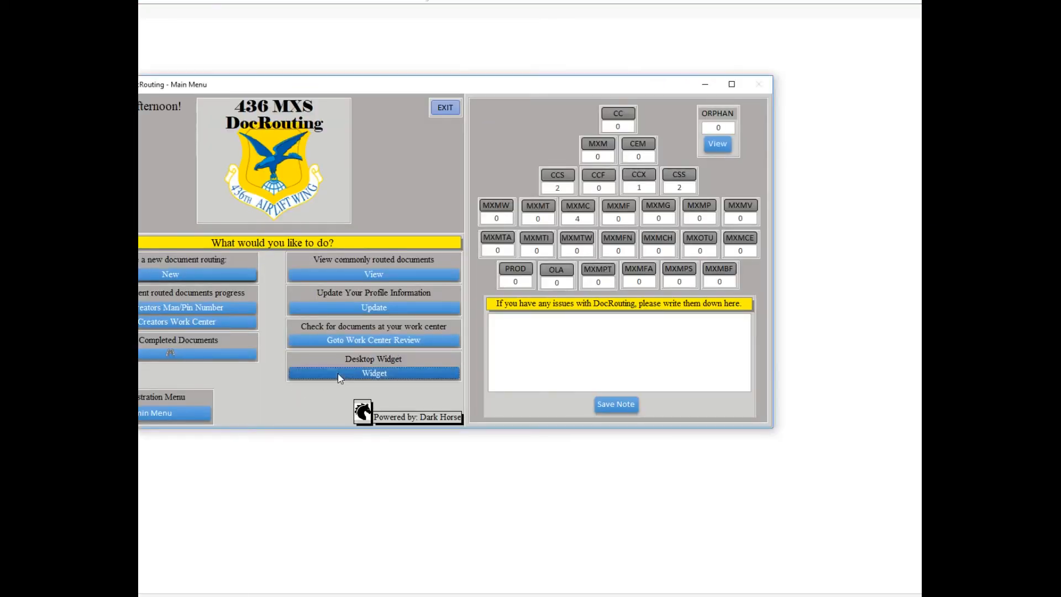
type("CC")
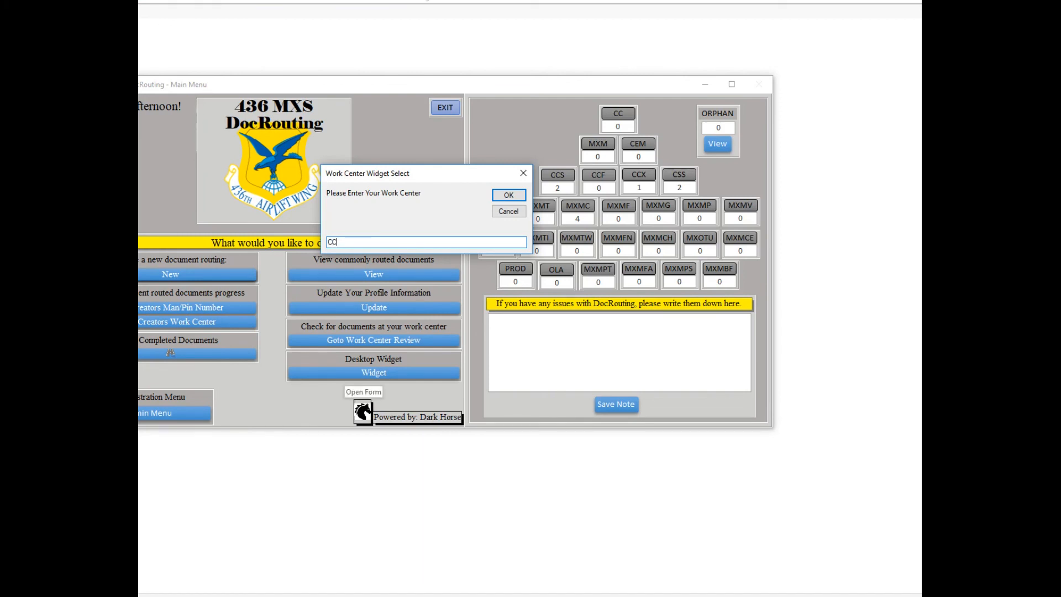
key("Return")
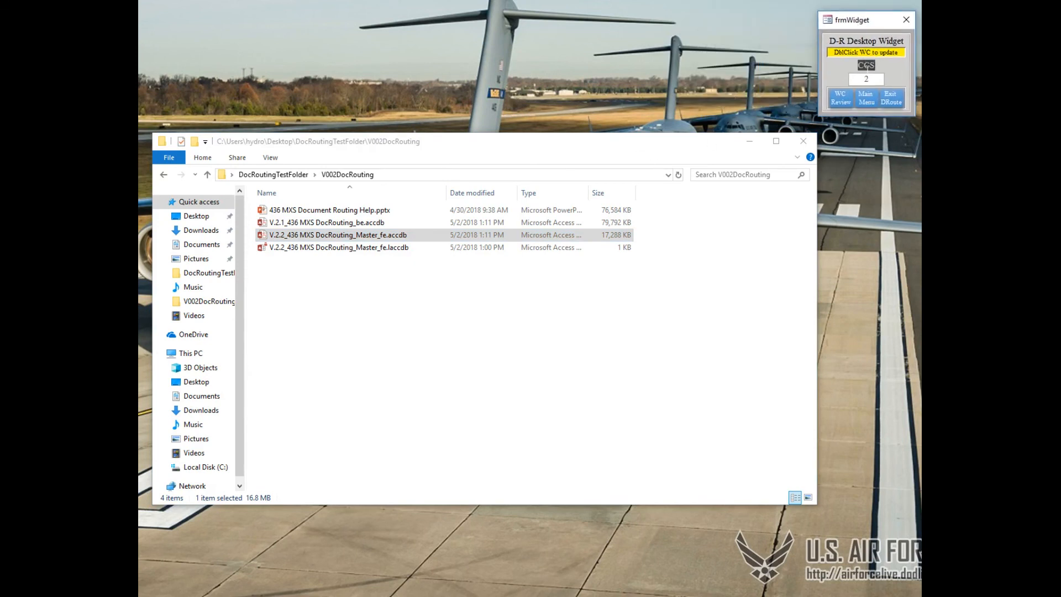
left_click(857, 66)
left_click(875, 68)
double_click(872, 66)
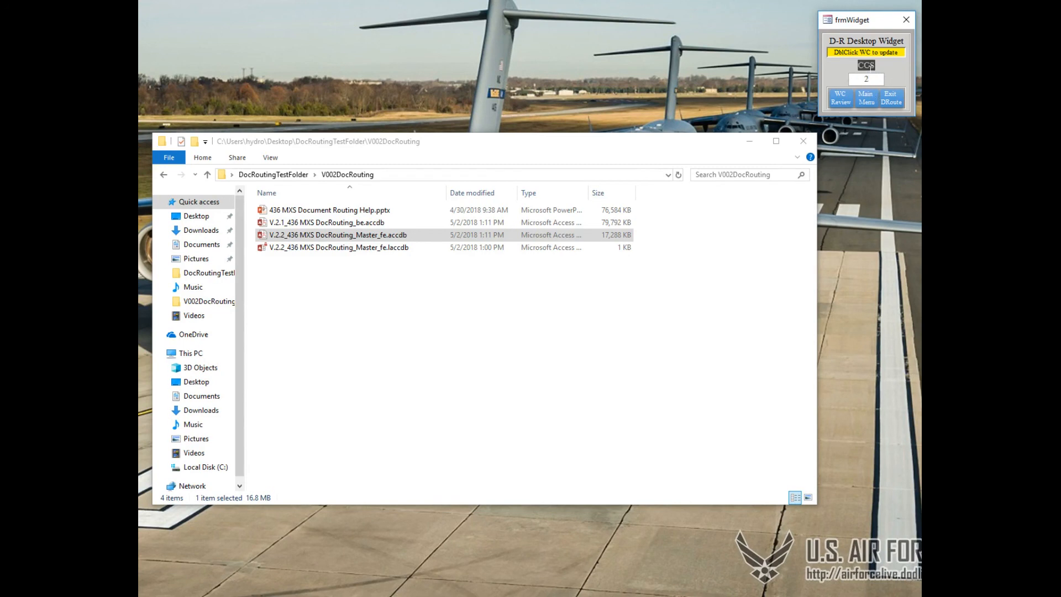
Step: Open the work center review for CCS from the desktop widget, and finish it without selecting a document
left_click(841, 100)
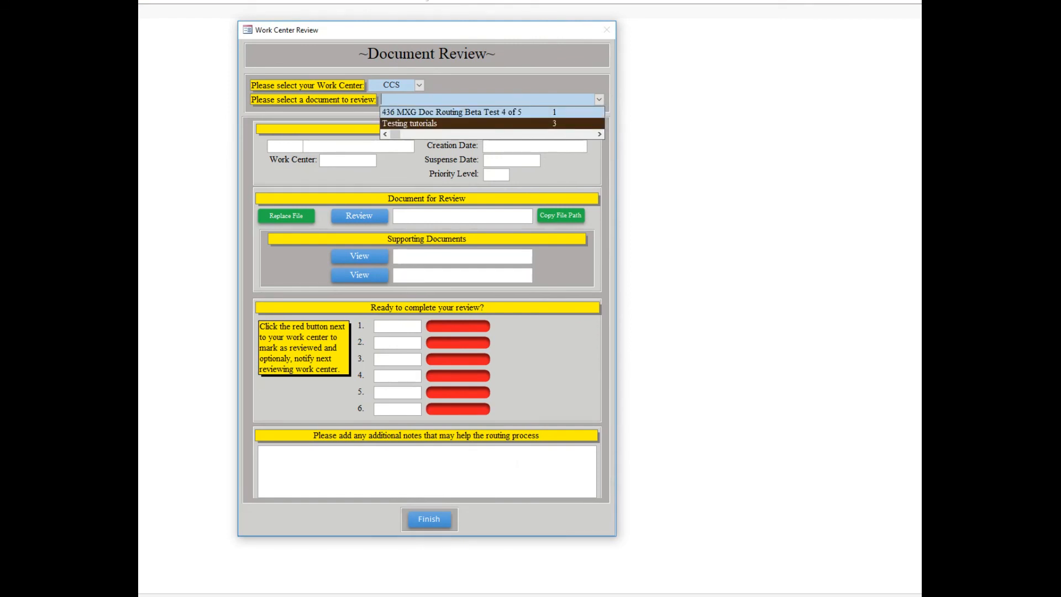
left_click(431, 523)
left_click(438, 234)
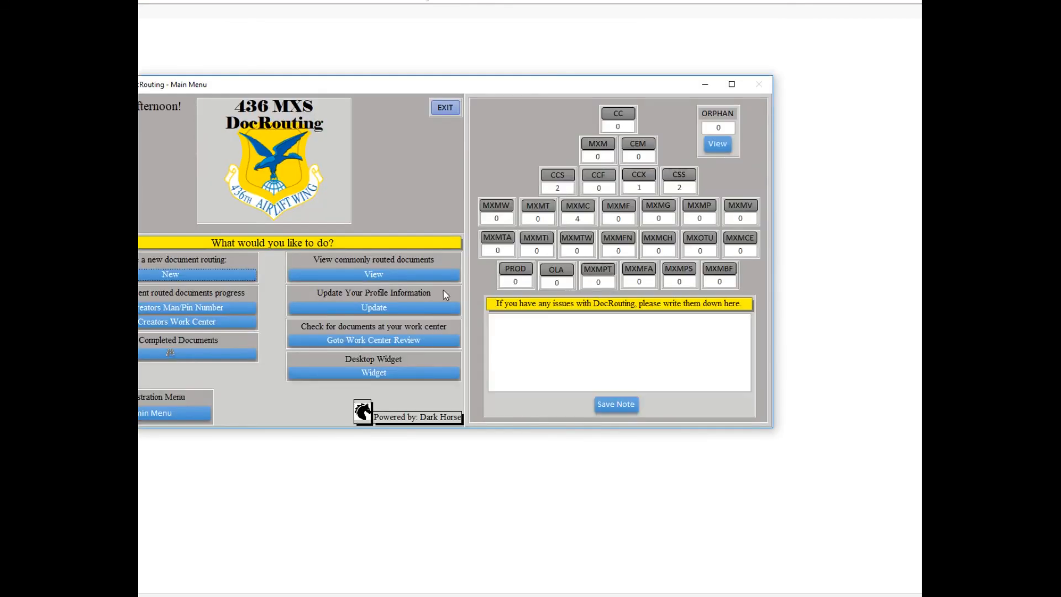
Step: Reopen the desktop widget for work center CCS and move it to a clear spot above the folder window
left_click(417, 375)
type("css")
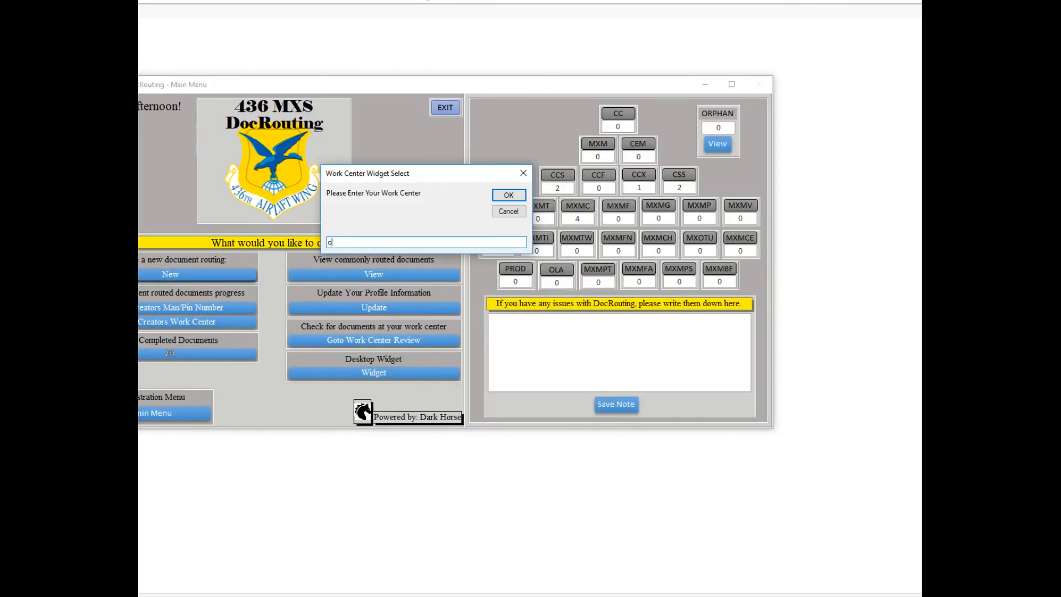
key("Return")
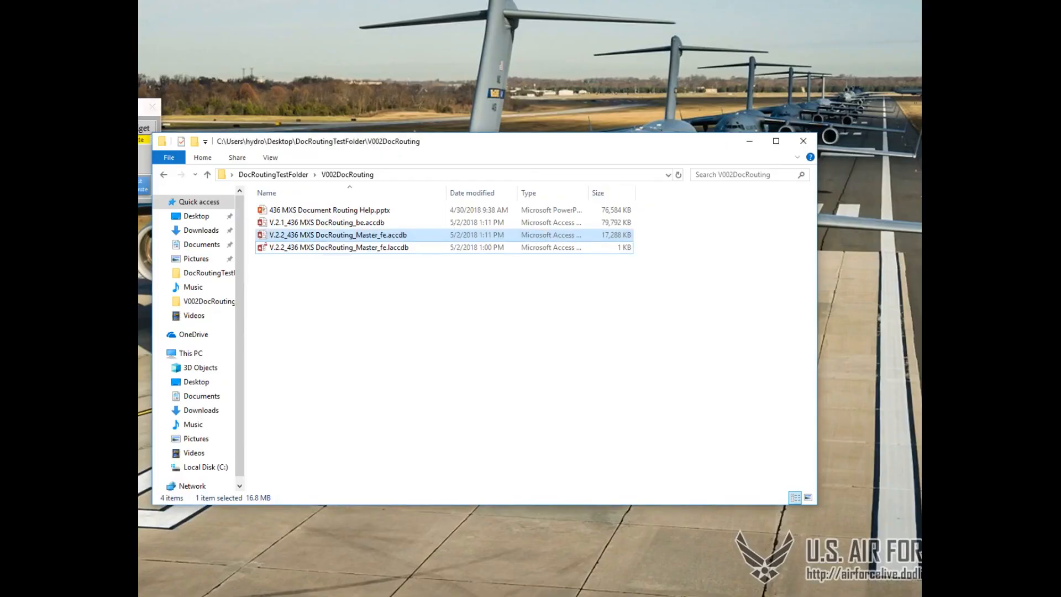
left_click_drag(108, 107, 659, 54)
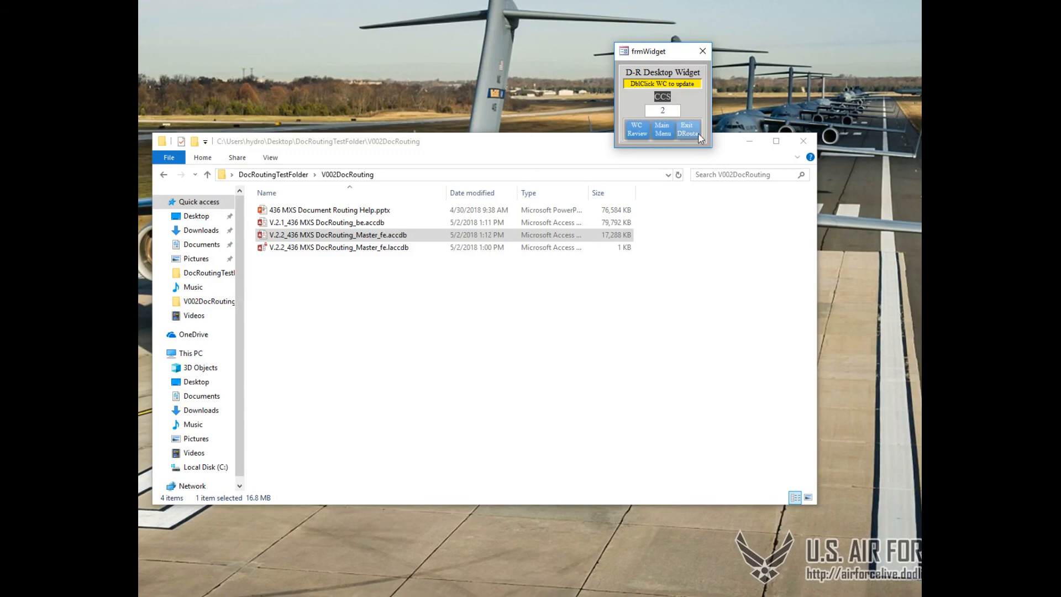
Step: Return from the desktop widget to the Main Menu, reposition its window and exit the DocRouting database
left_click(666, 130)
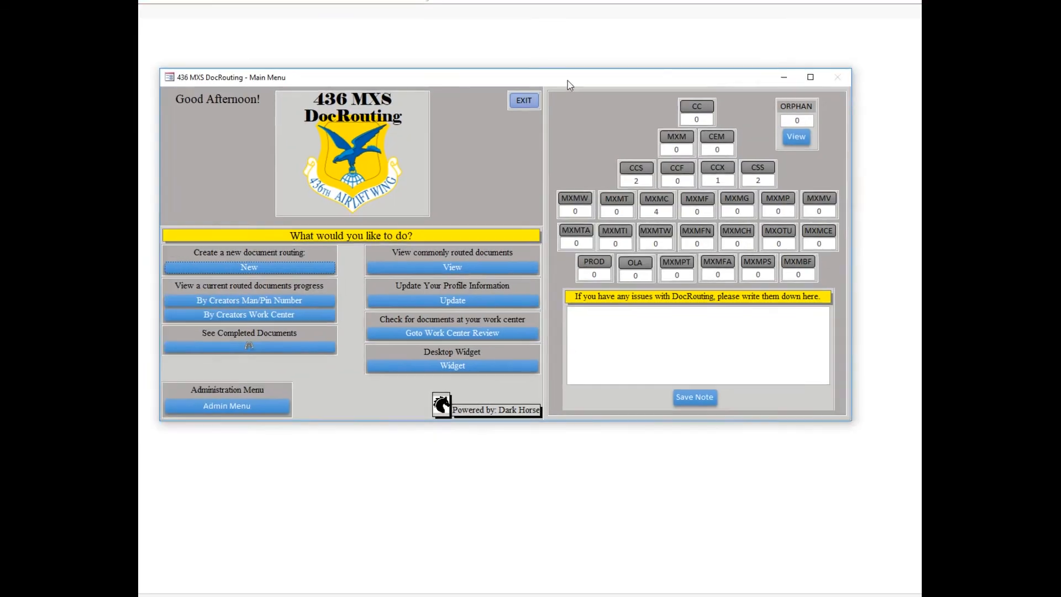
left_click_drag(568, 82, 591, 56)
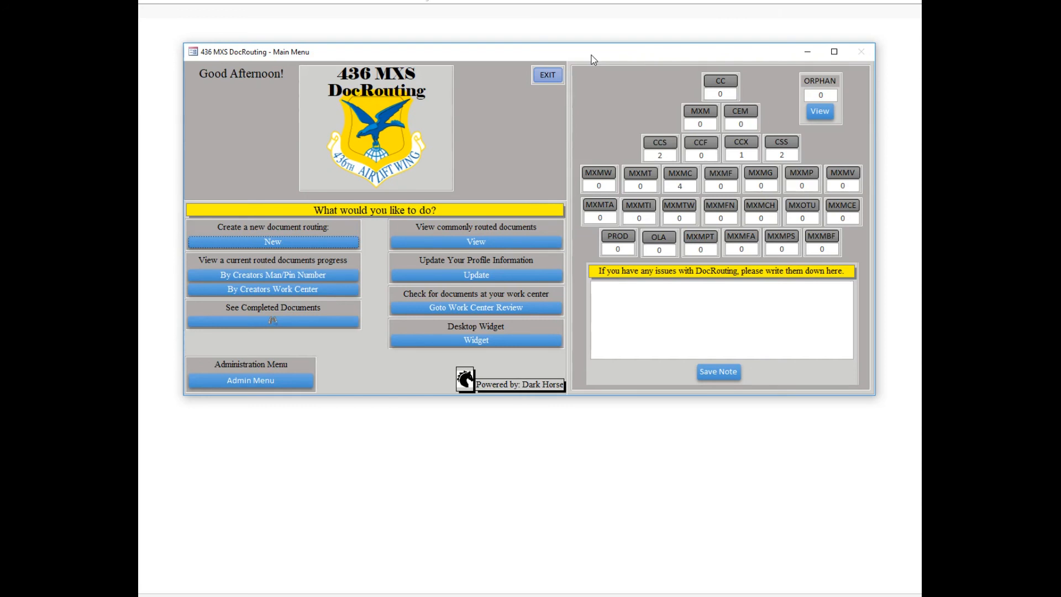
left_click(542, 79)
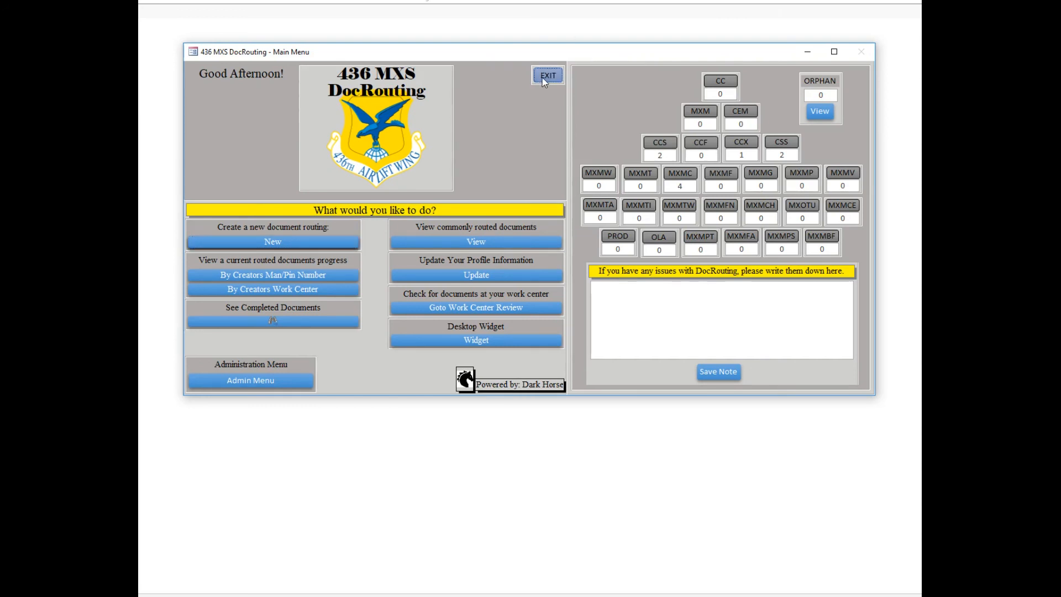